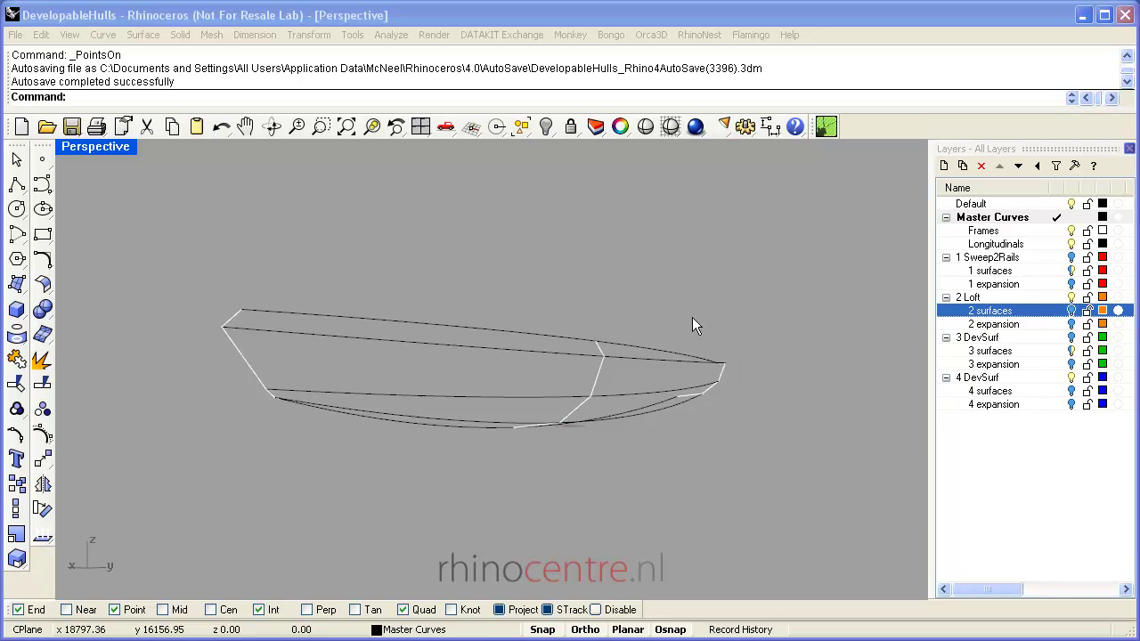
Turn on the '2 surfaces' layer and orbit the Perspective view around the orange hull
right_click_drag(550, 297, 951, 383)
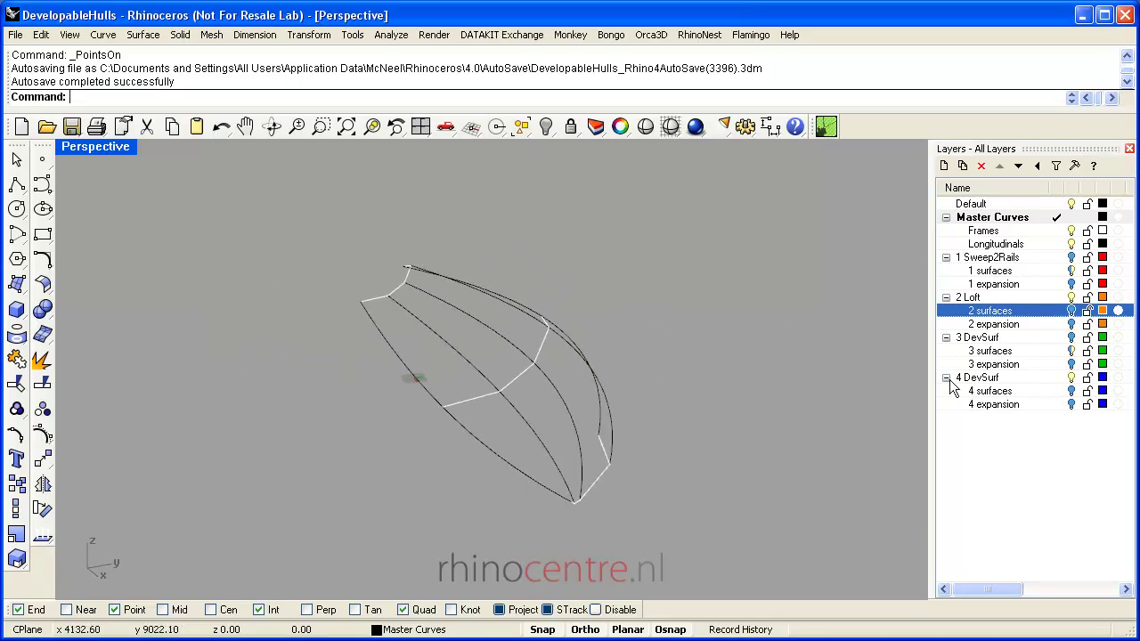
left_click(1072, 311)
right_click_drag(598, 400, 432, 290)
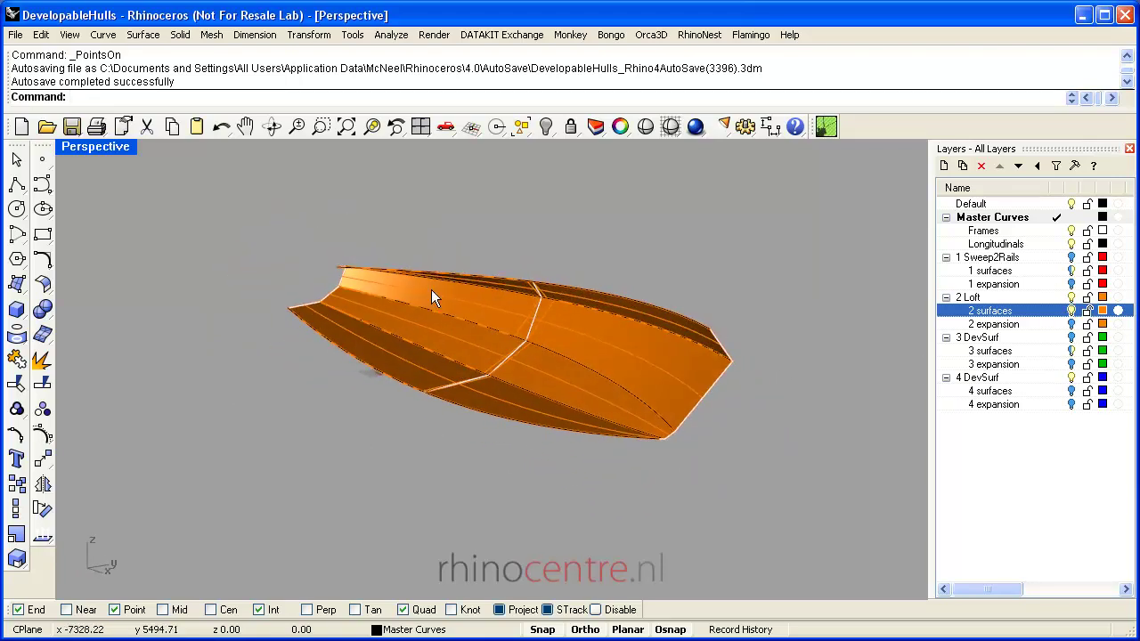
right_click_drag(416, 285, 639, 321)
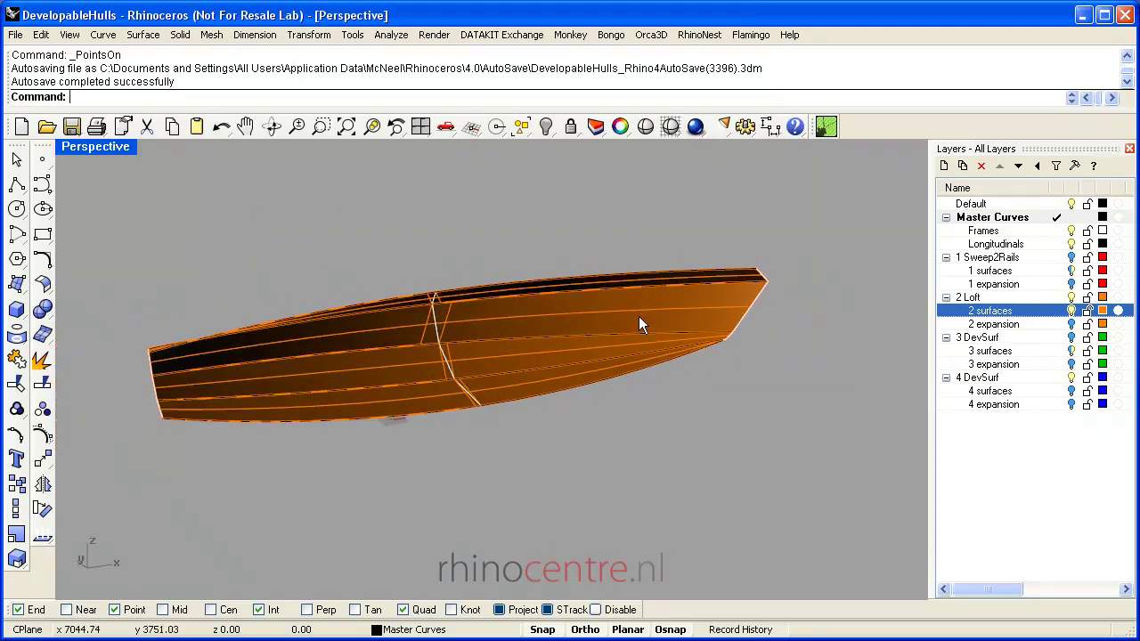
scroll(312, 333, "up", 1)
right_click_drag(312, 331, 325, 362)
Select the lower, middle, upper and fourth lofted hull surfaces
left_click(373, 437)
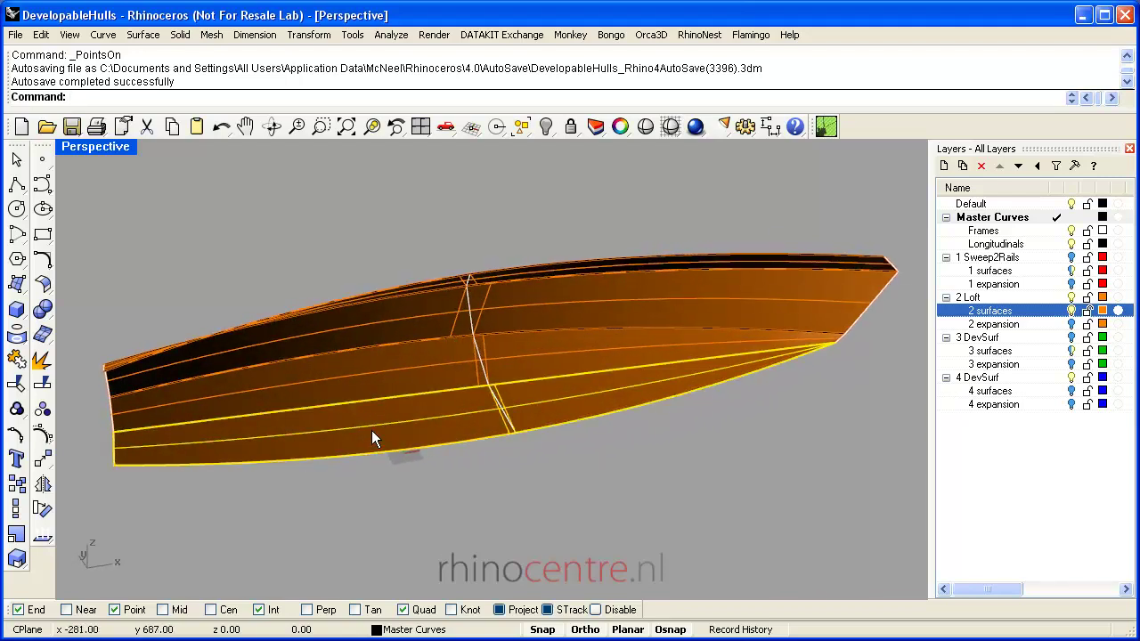
left_click(388, 367, "shift")
left_click(394, 325, "shift")
right_click_drag(379, 319, 492, 377)
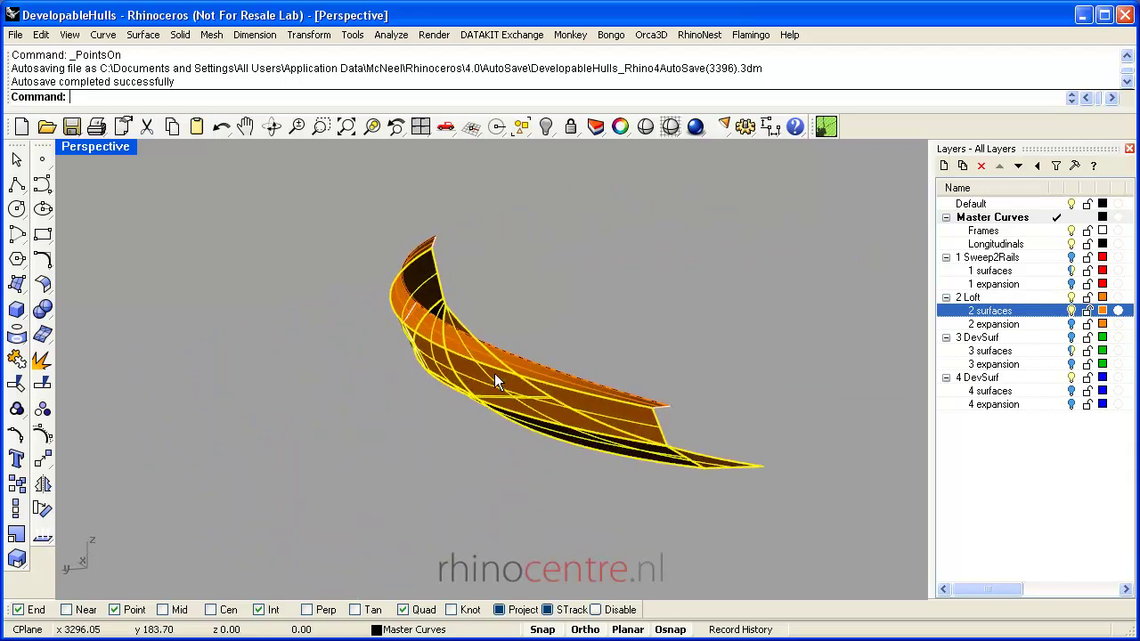
left_click(511, 357)
left_click(548, 416)
right_click_drag(548, 415, 291, 434)
Join the four hull surfaces into one polysurface and reselect the joined hull
left_click(16, 359)
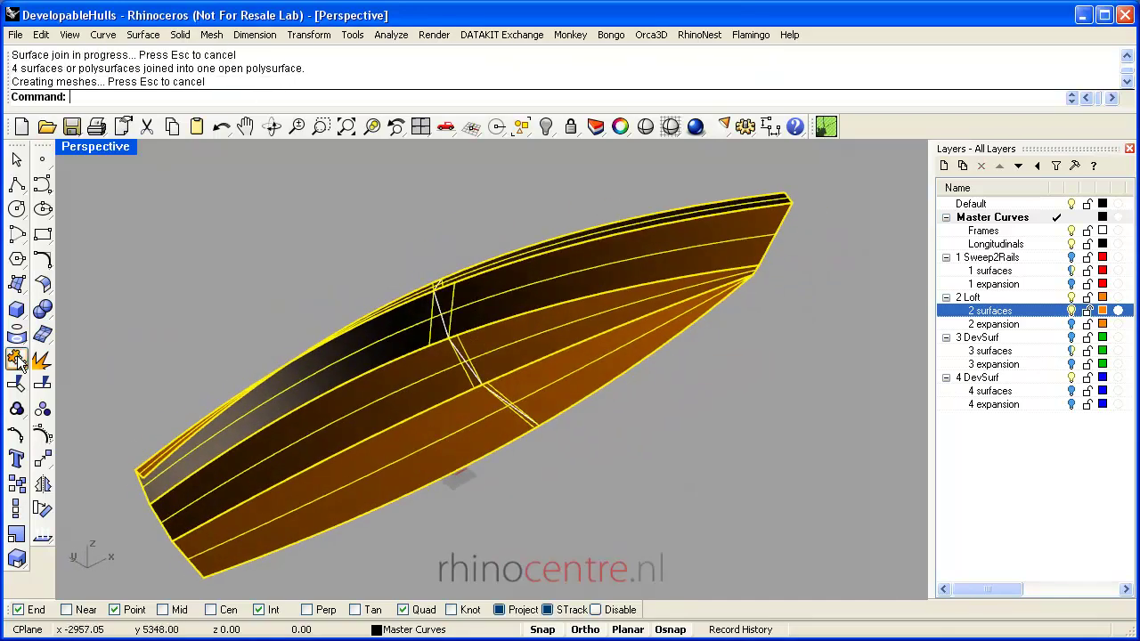
left_click(243, 266)
left_click(385, 396)
right_click_drag(402, 410, 384, 377)
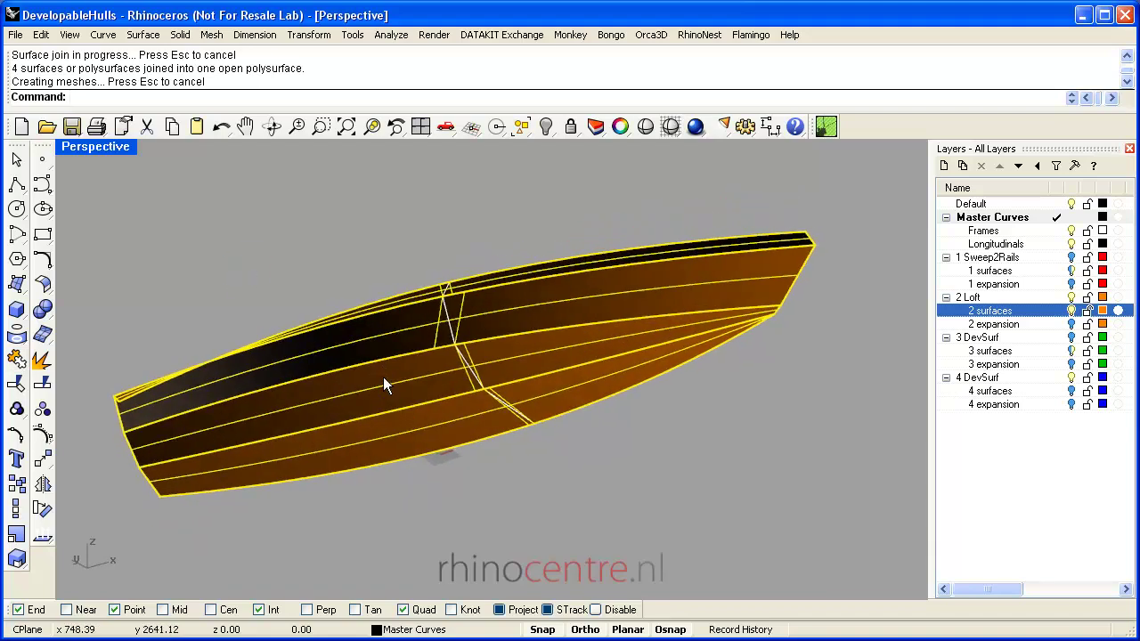
Start Surface > Unroll Developable Srf on the hull with Labels=Yes
left_click(142, 35)
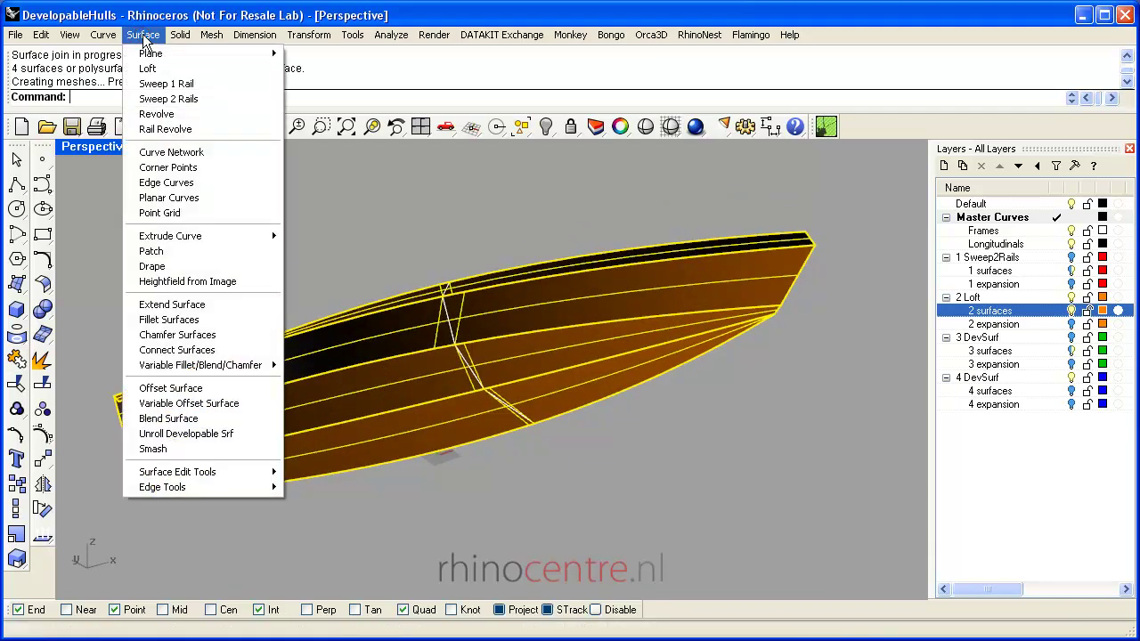
left_click(214, 433)
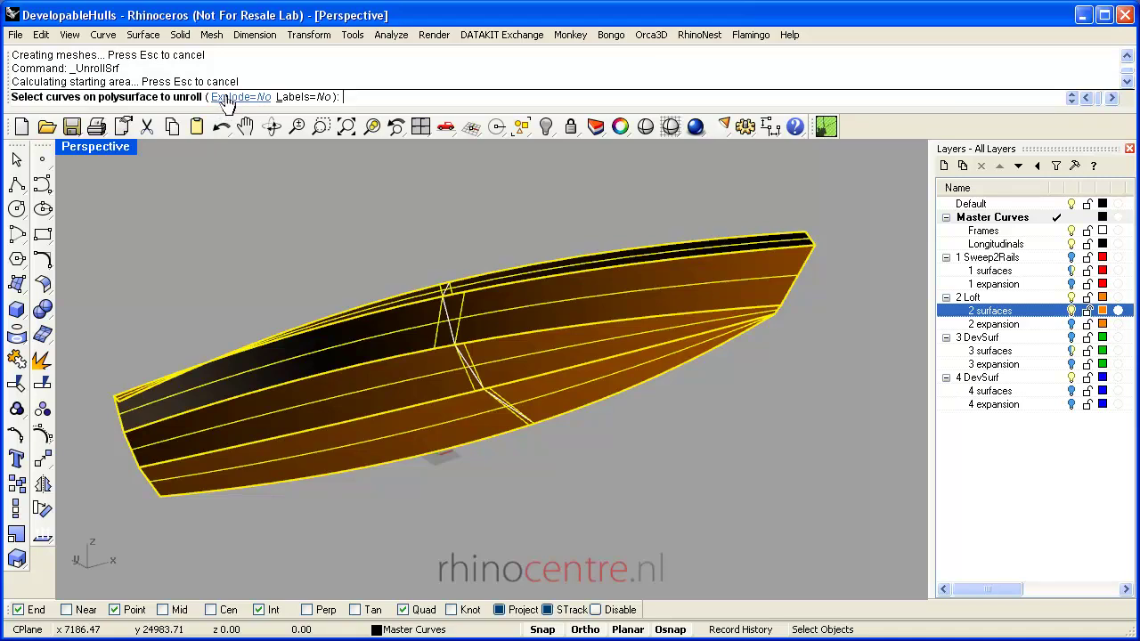
left_click(304, 98)
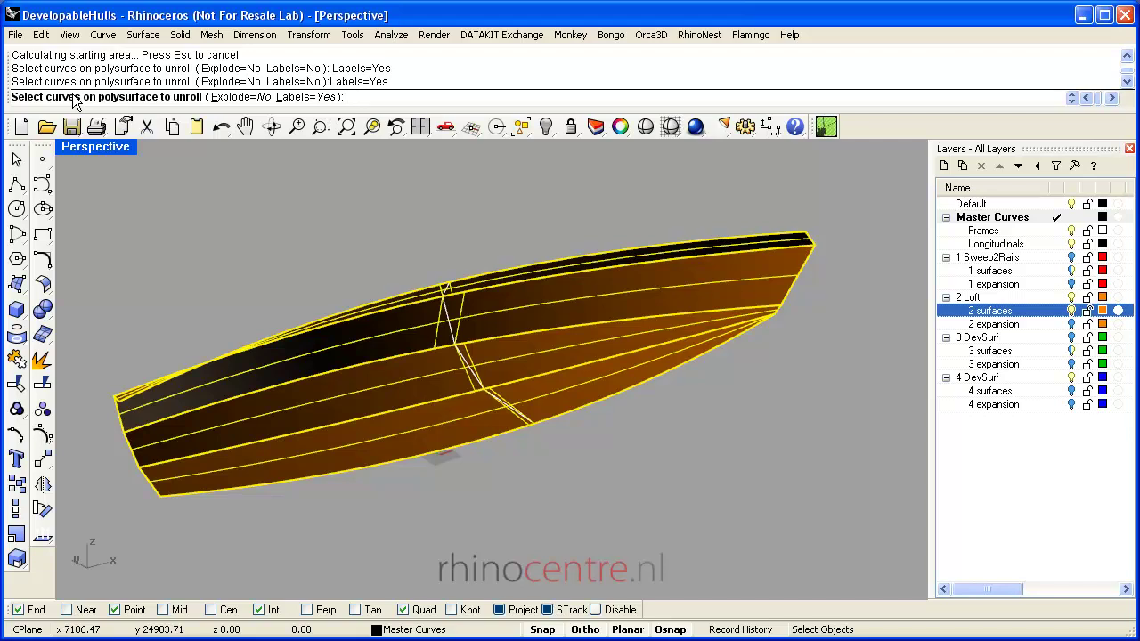
Finish UnrollSrf to create the flat numbered strips and restore the four-viewport layout
key("Return")
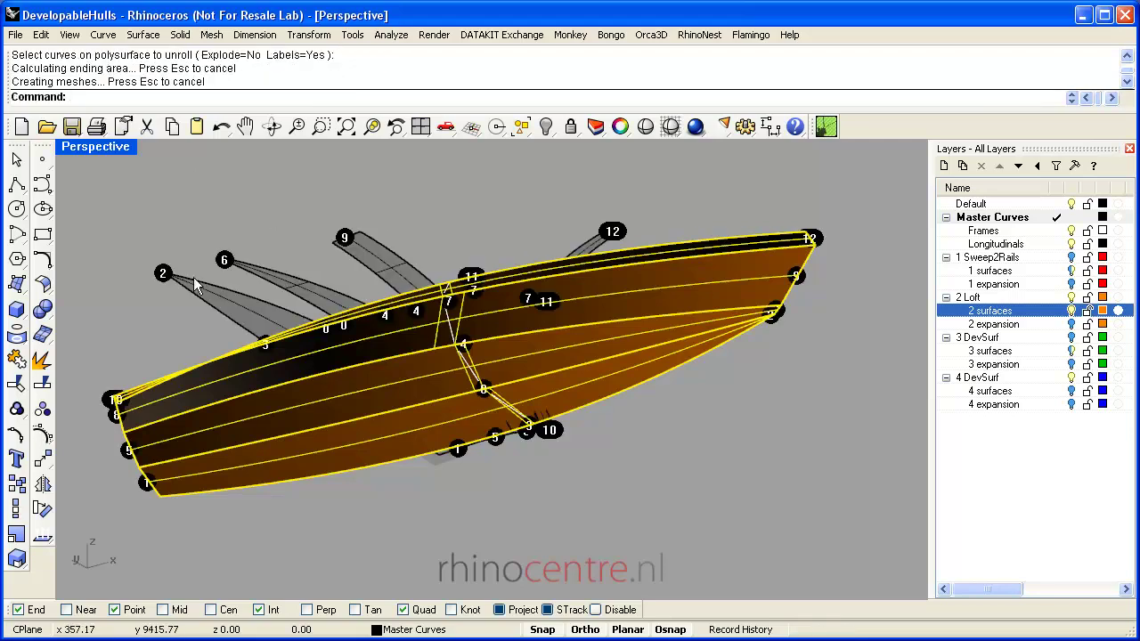
right_click_drag(175, 228, 131, 229)
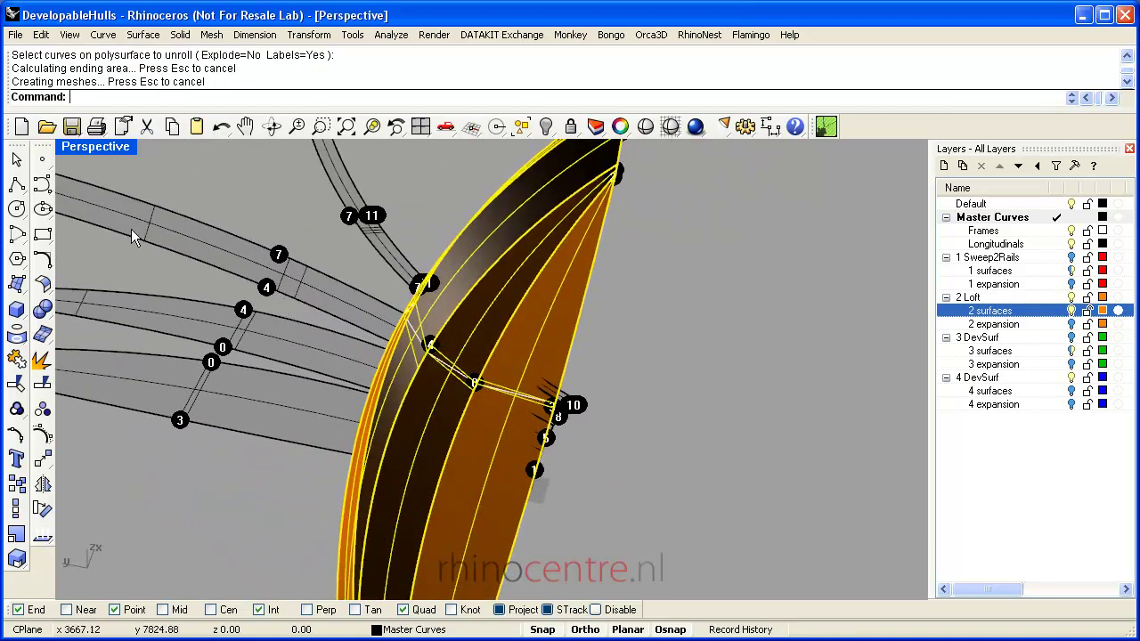
double_click(106, 145)
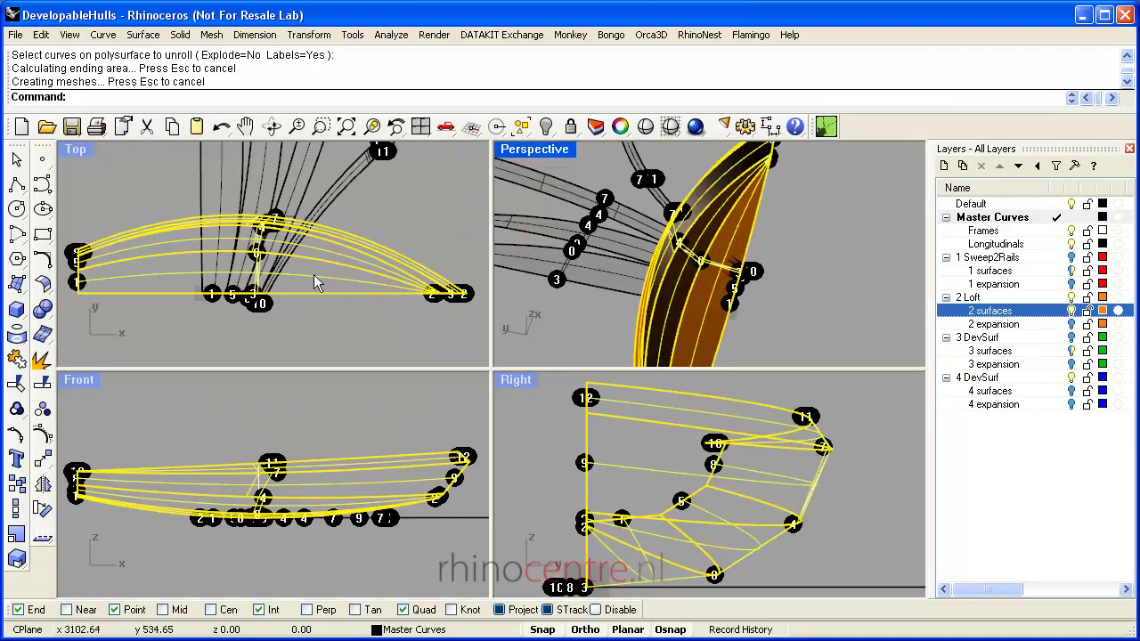
scroll(308, 276, "down", 3)
Move the flattened strips left of the hull in Top, then maximize and recentre Top
left_click(267, 258)
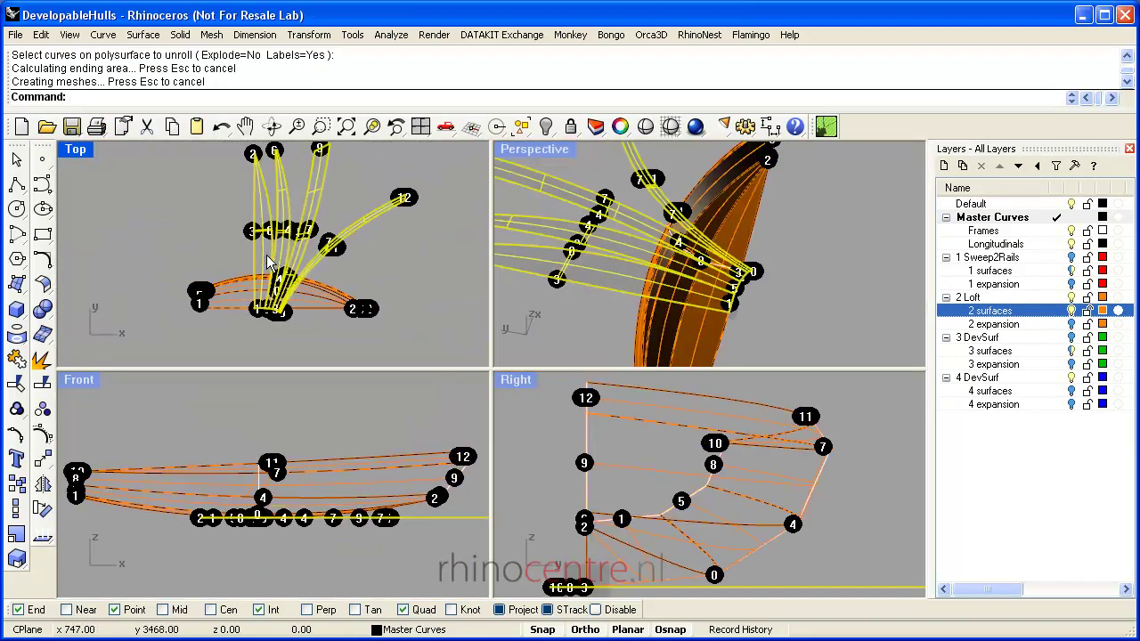
left_click_drag(263, 230, 108, 237)
left_click(73, 221)
double_click(77, 150)
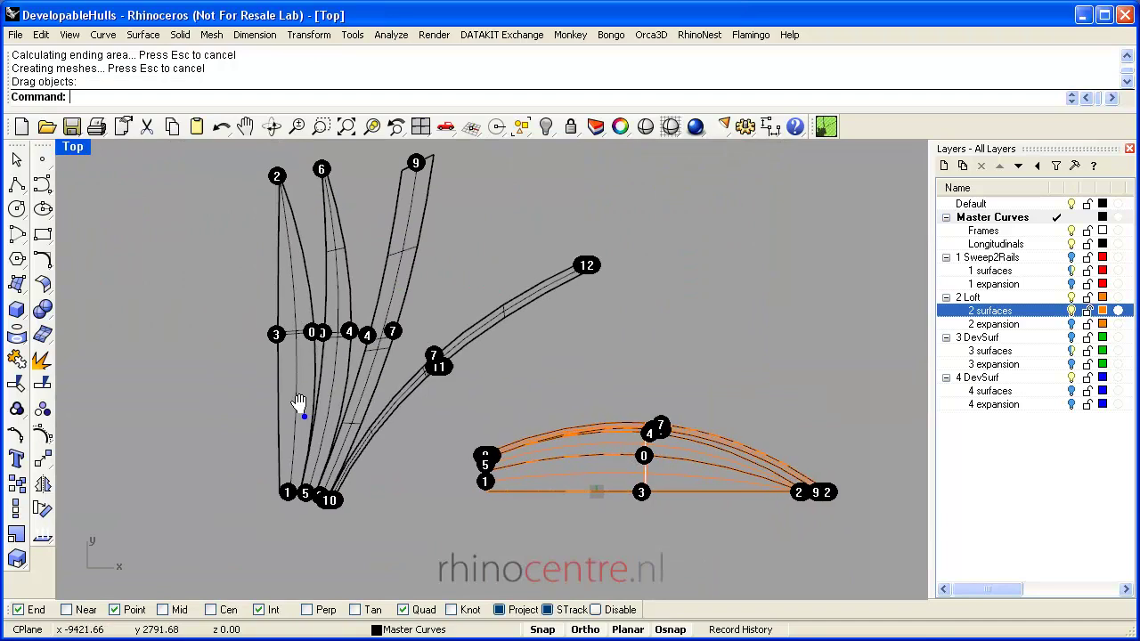
scroll(280, 462, "up", 3)
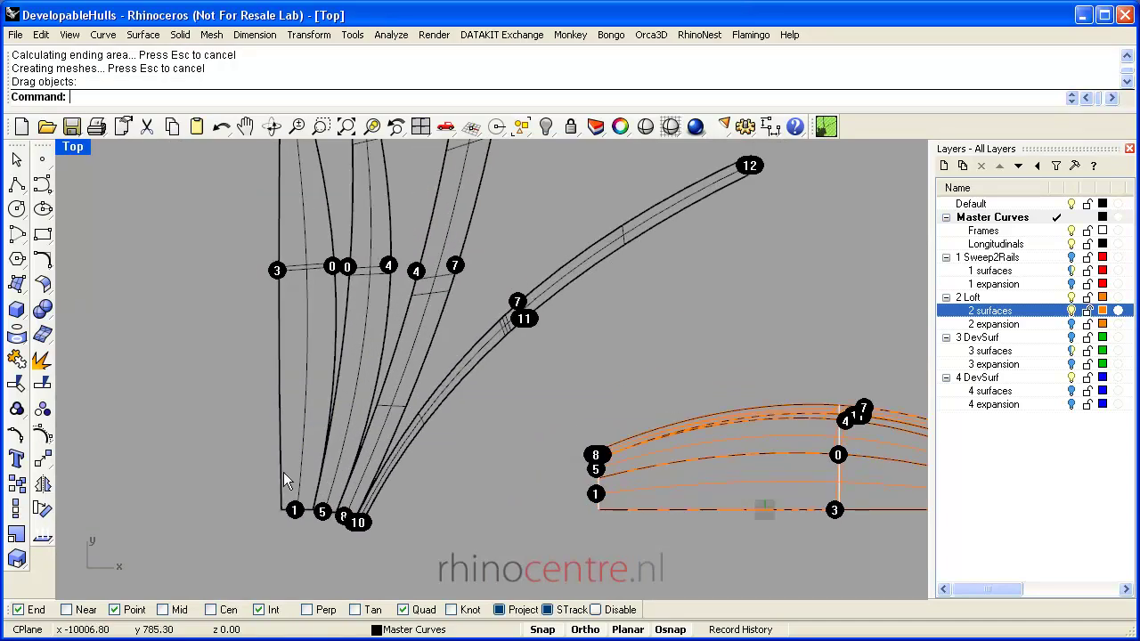
scroll(284, 472, "down", 2)
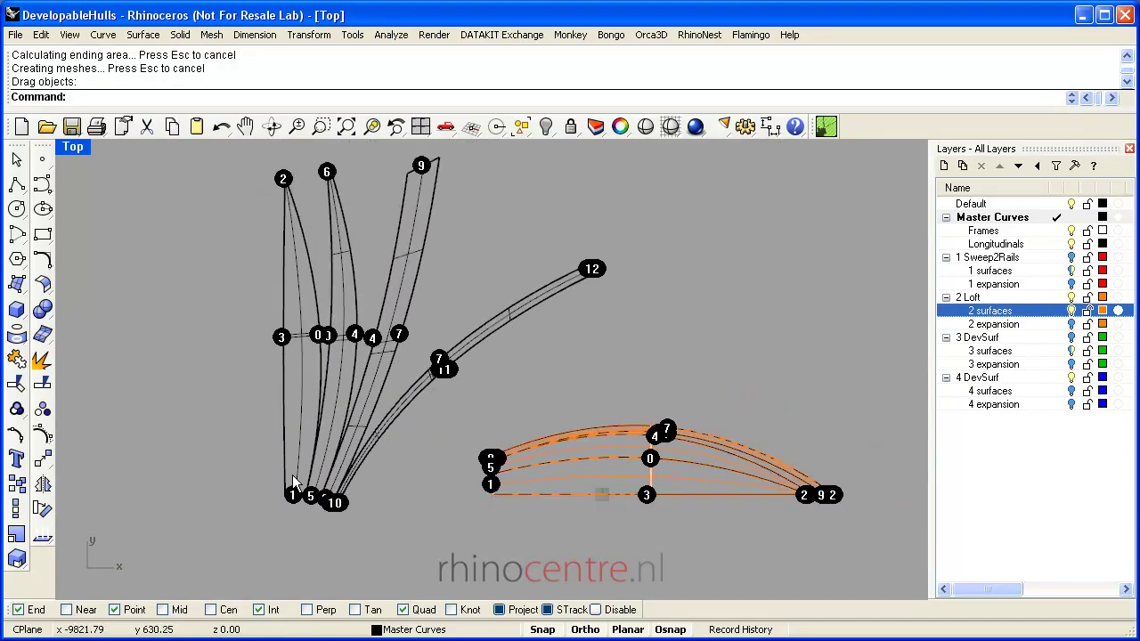
right_click_drag(385, 392, 362, 407)
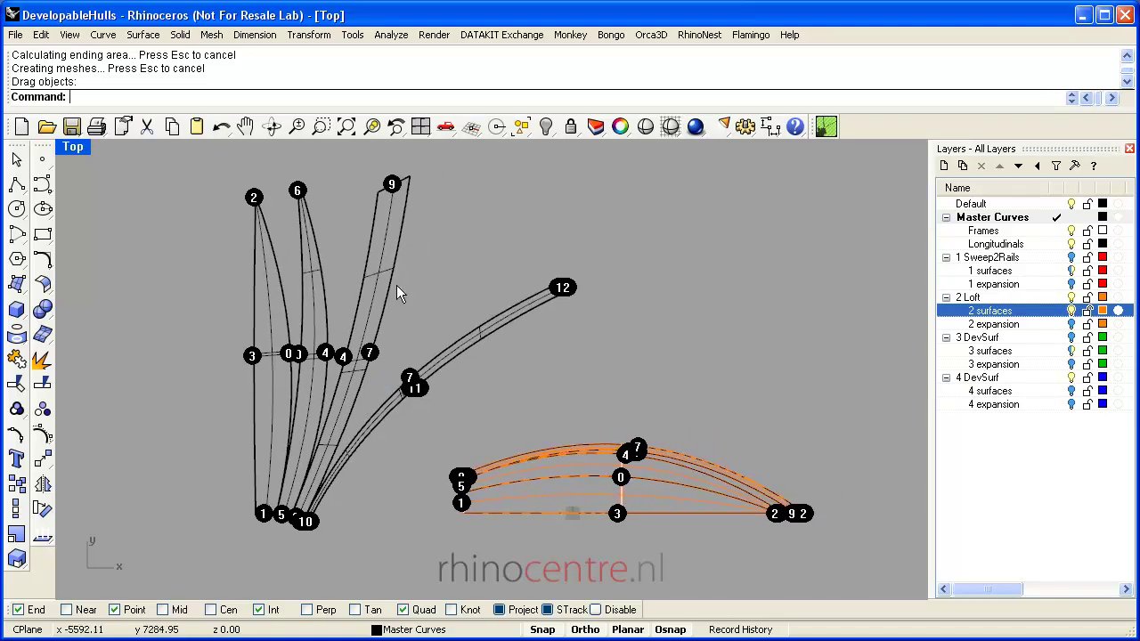
Delete the unrolled strip curves and their number labels
left_click(546, 303)
key("Delete")
key("Delete")
left_click(638, 447)
key("Delete")
right_click_drag(832, 471, 732, 319)
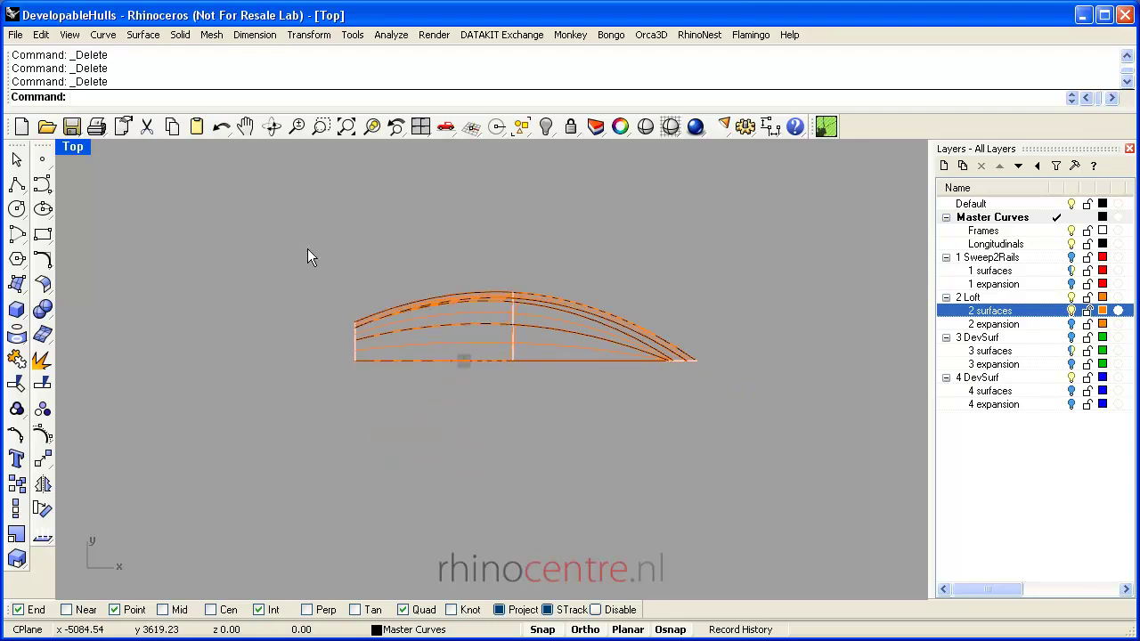
Show the 1 Sweep2Rails group and 1 expansion, hiding both surfaces layers, and frame the red plates
left_click(1072, 258)
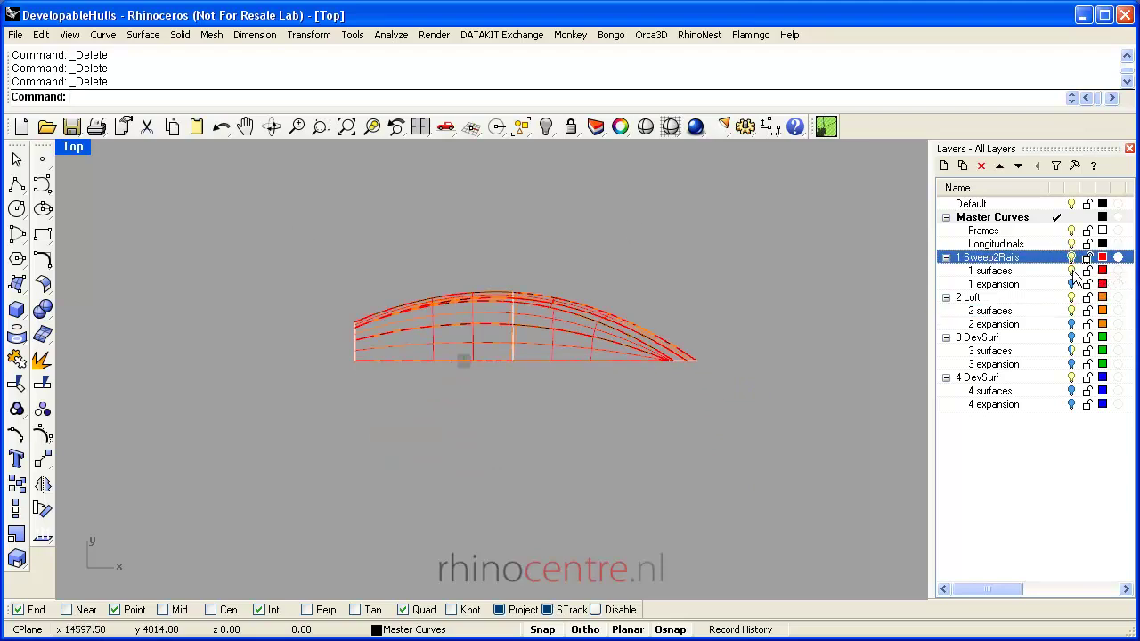
left_click(1072, 271)
left_click(1071, 311)
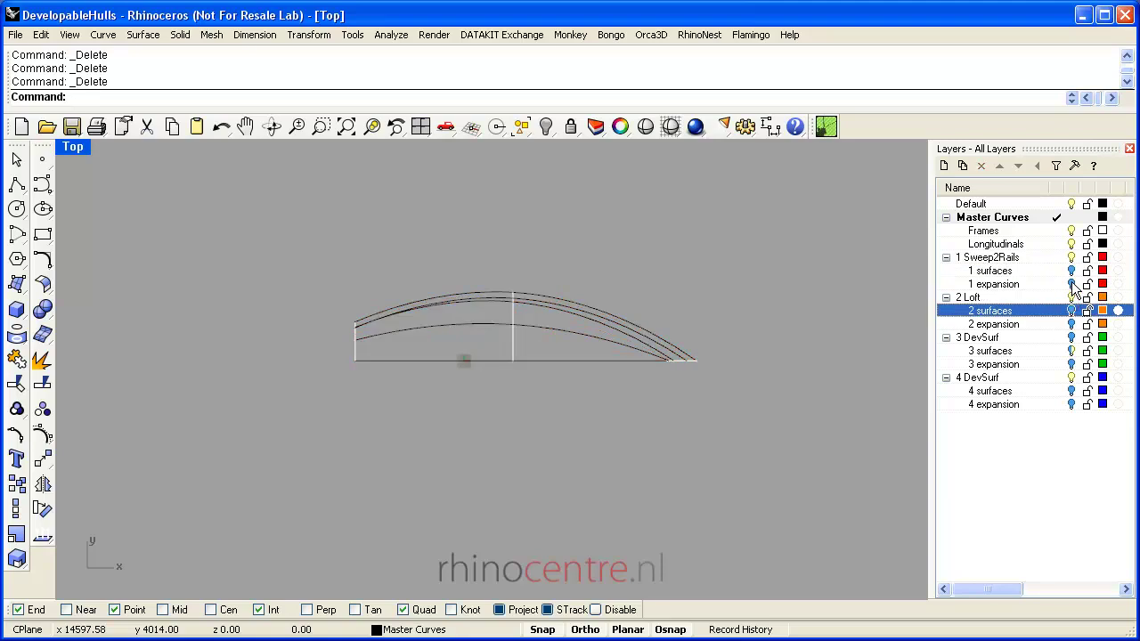
left_click(1072, 285)
right_click_drag(873, 332, 815, 282)
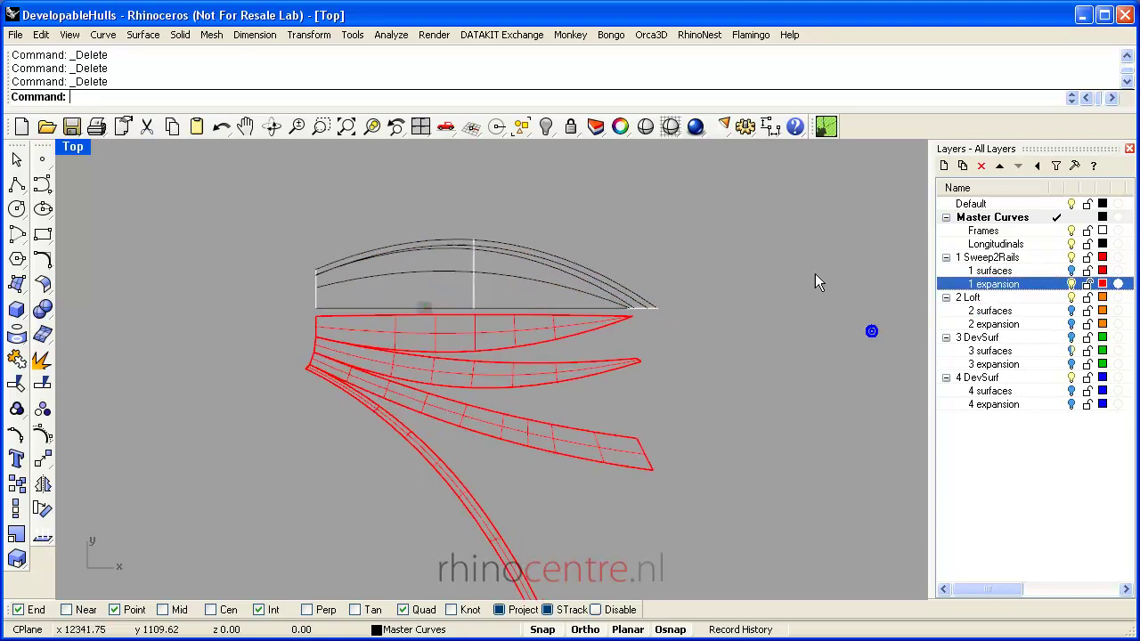
scroll(570, 358, "up", 3)
right_click_drag(462, 349, 494, 297)
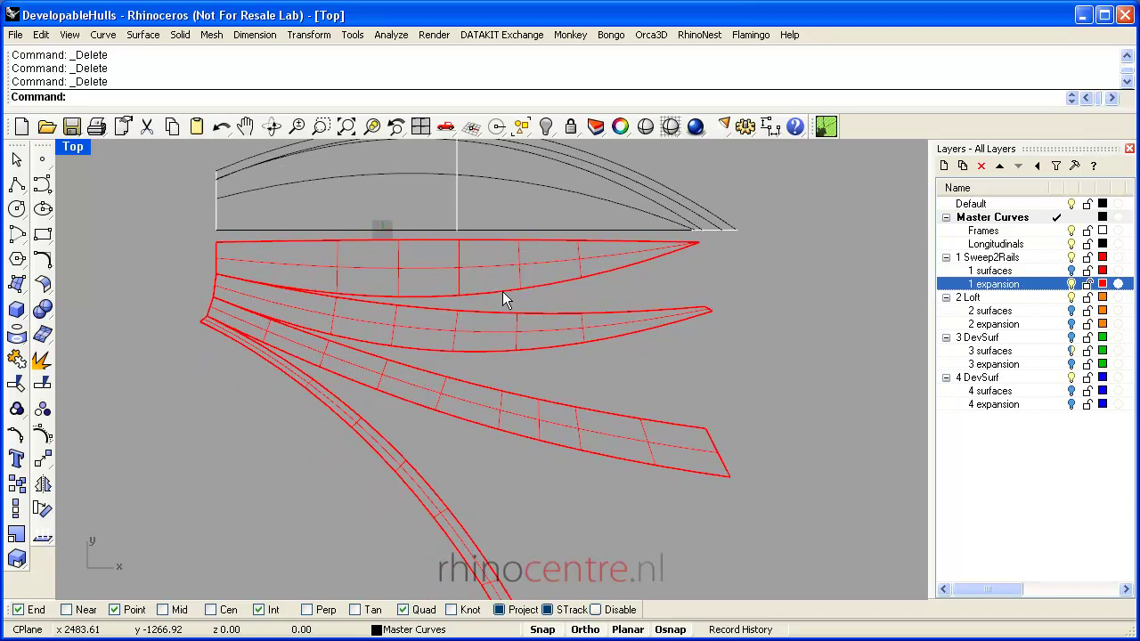
Select the top, second and third red plates in turn, then clear the selection
left_click(623, 262)
left_click(632, 313)
left_click(611, 410)
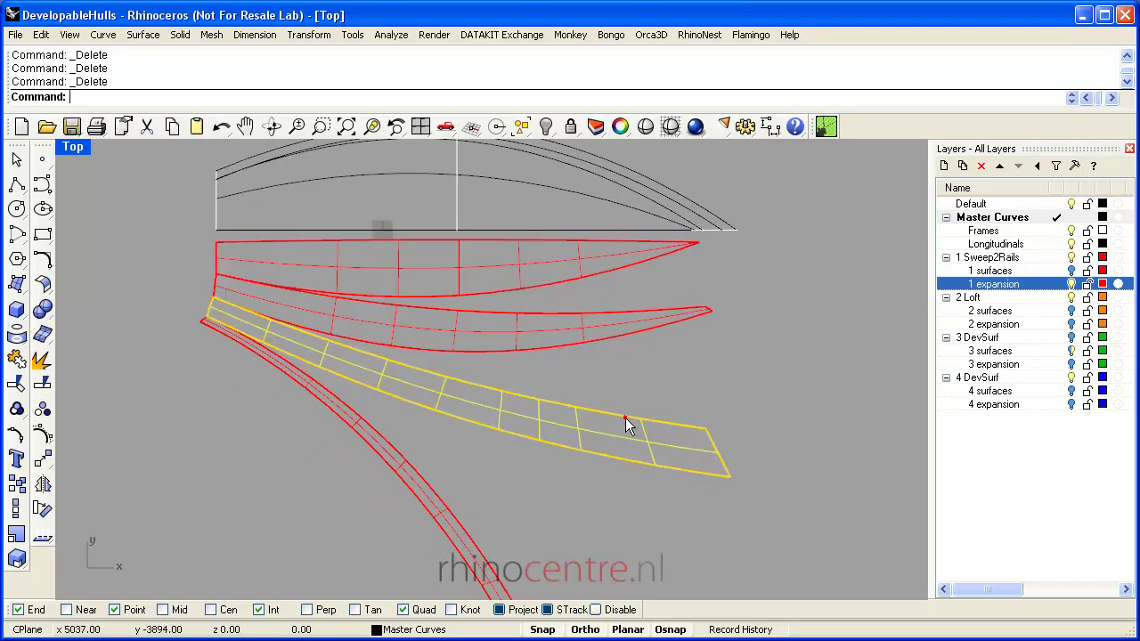
left_click(811, 359)
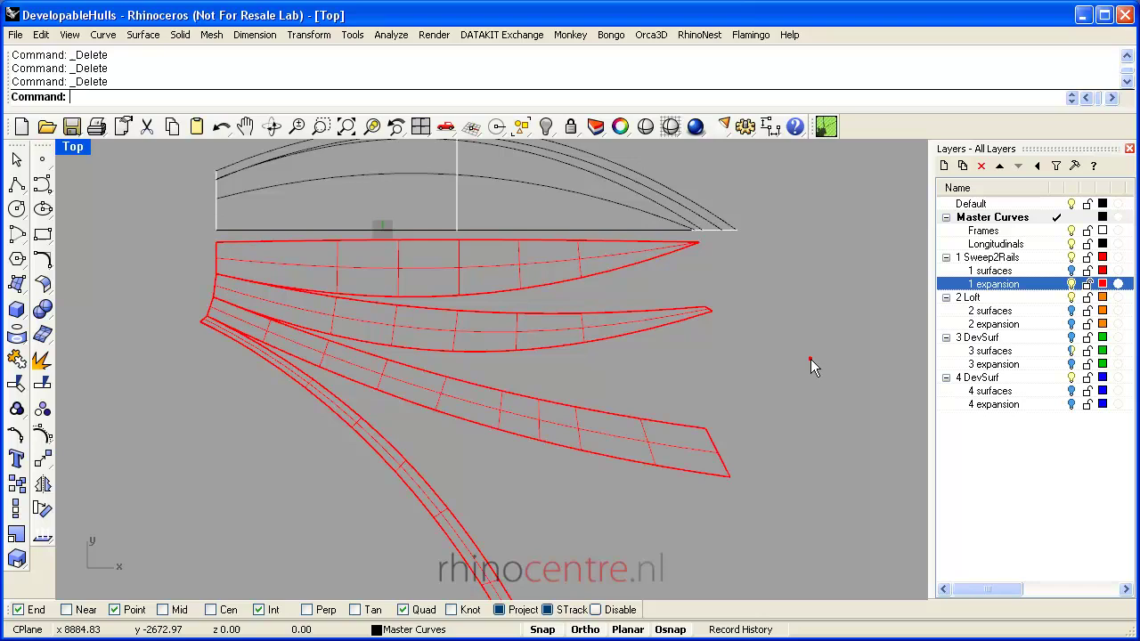
Show the orange 2 expansion plates, hide 1 expansion, and zoom in on them
left_click(1065, 325)
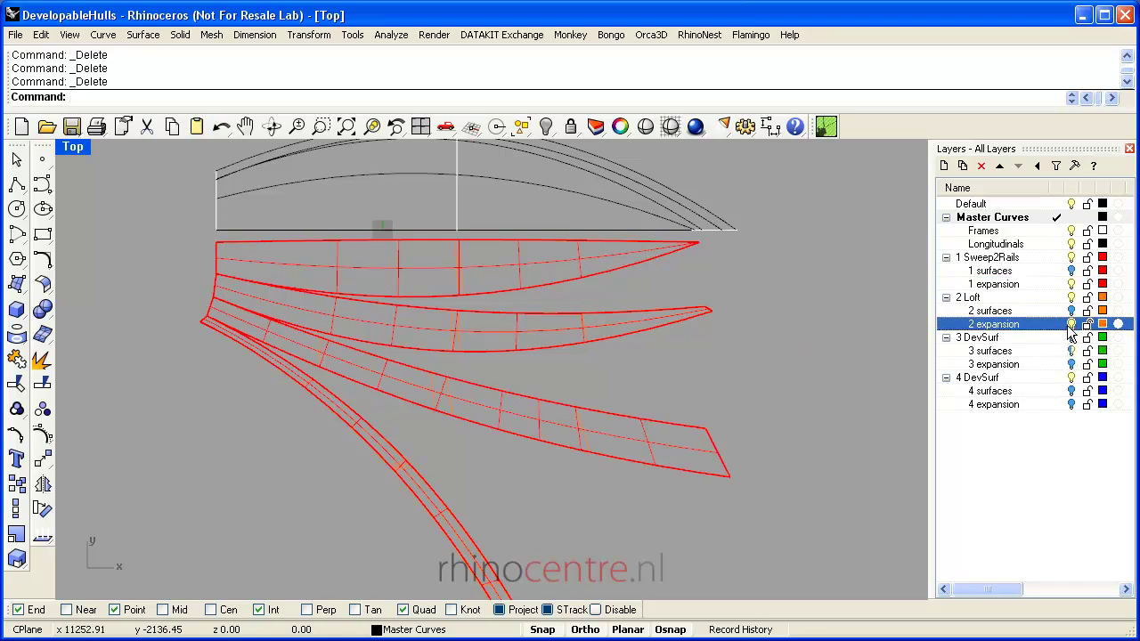
left_click(1073, 284)
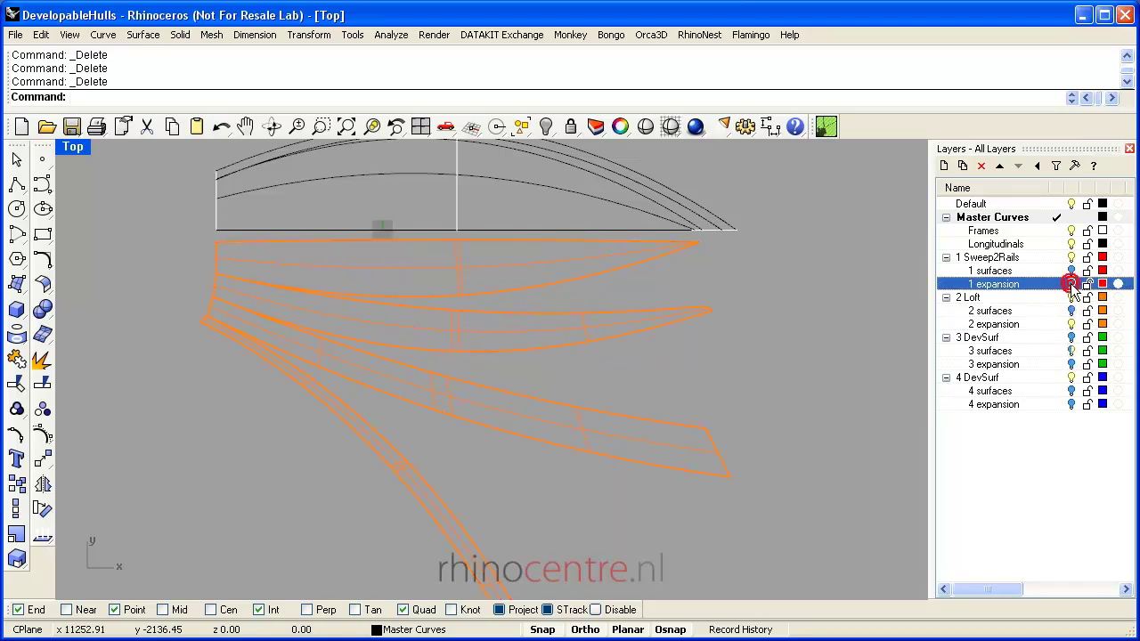
right_click_drag(844, 303, 811, 270)
right_click_drag(739, 292, 726, 315, "ctrl")
scroll(676, 308, "up", 5)
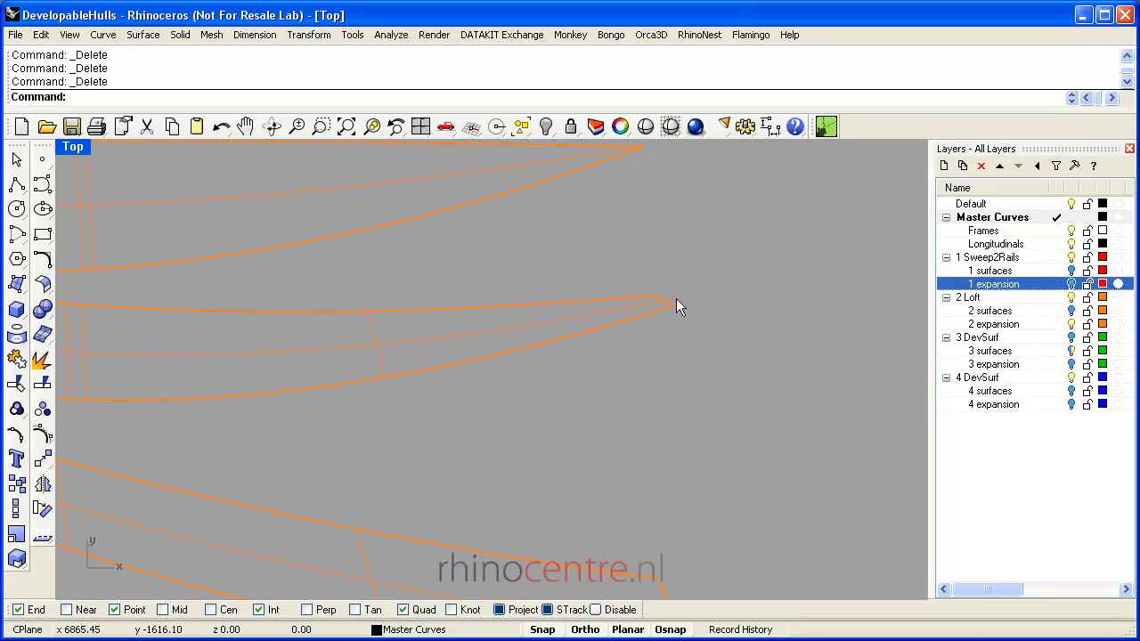
Overlay the red 1 expansion plates on the orange ones to compare, then hide the red plates
left_click(1072, 284)
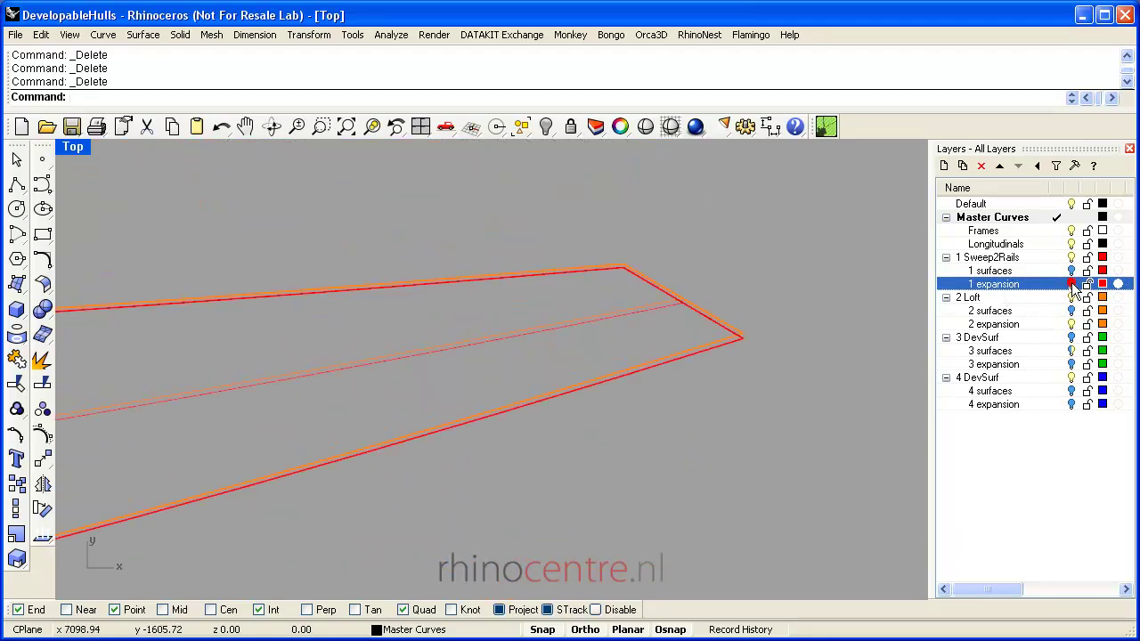
right_click_drag(751, 257, 741, 247)
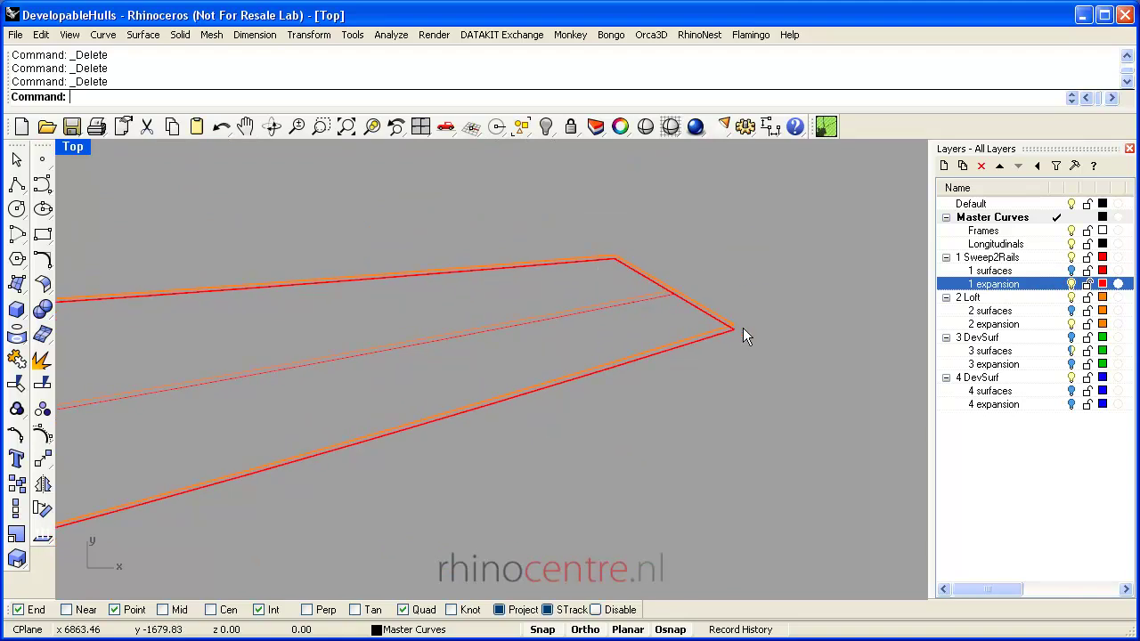
scroll(728, 303, "down", 8)
scroll(685, 470, "up", 8)
scroll(490, 392, "up", 1)
scroll(490, 393, "down", 8)
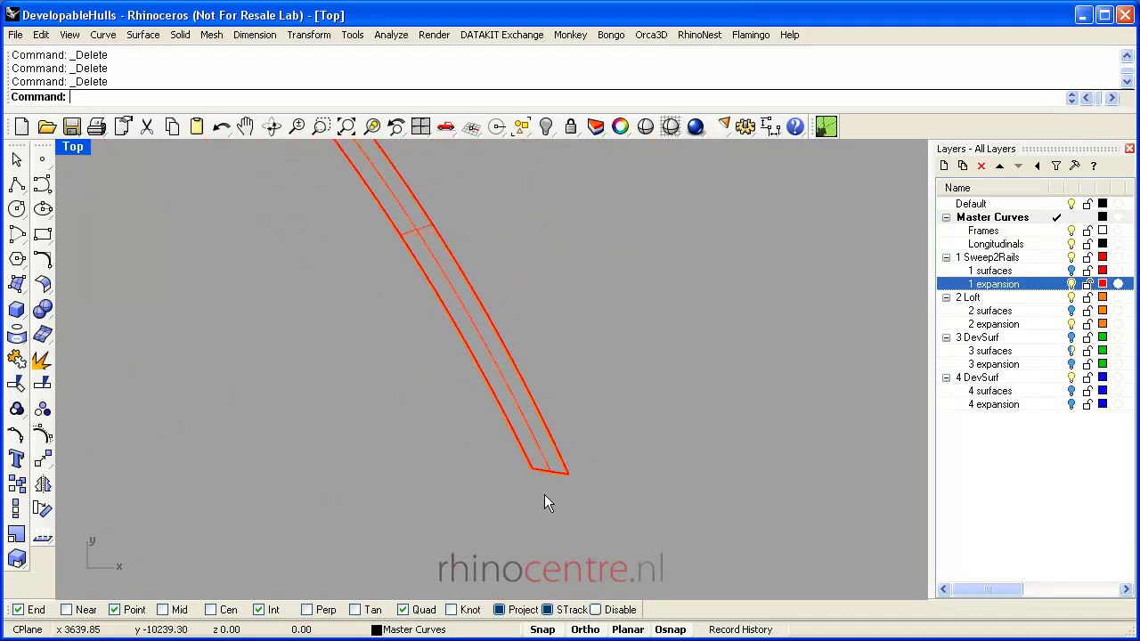
right_click_drag(528, 350, 522, 356)
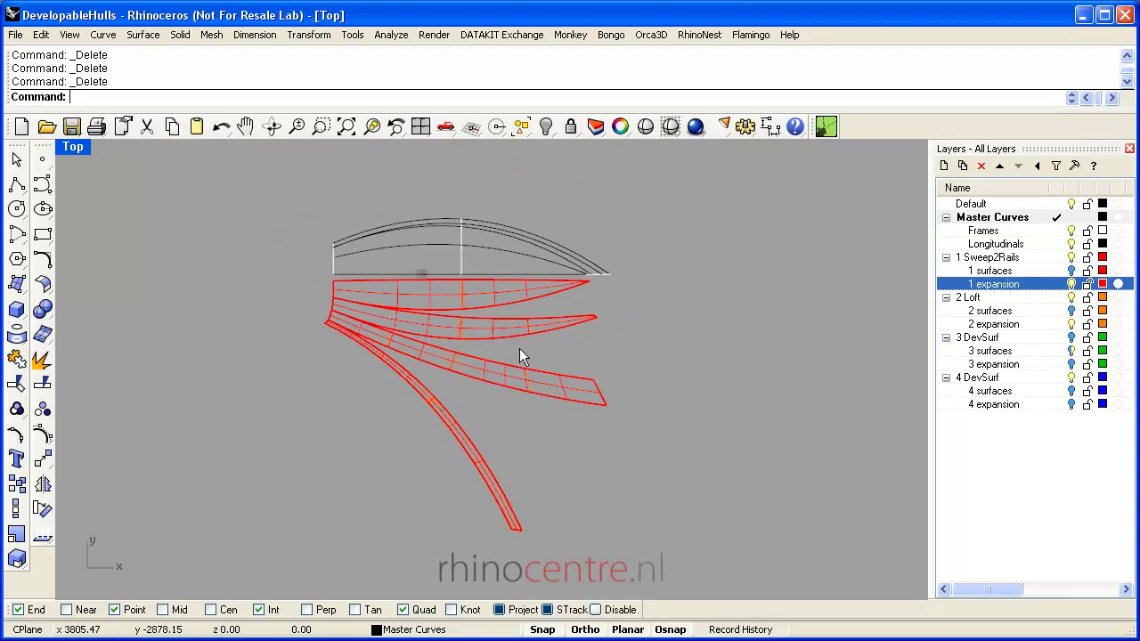
scroll(592, 338, "up", 5)
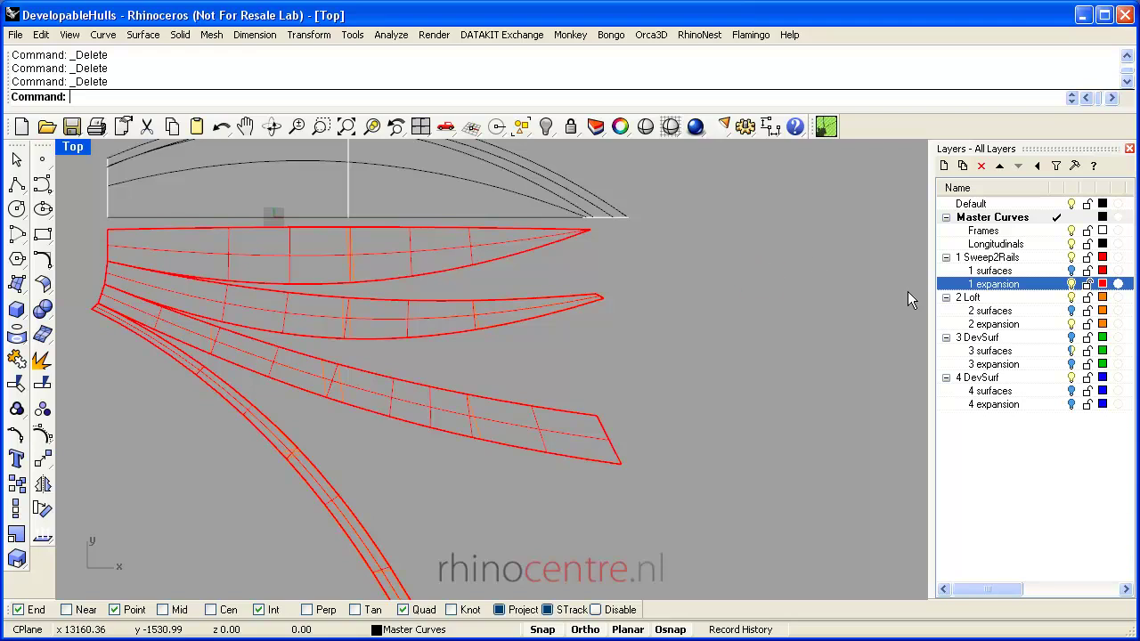
left_click(1072, 283)
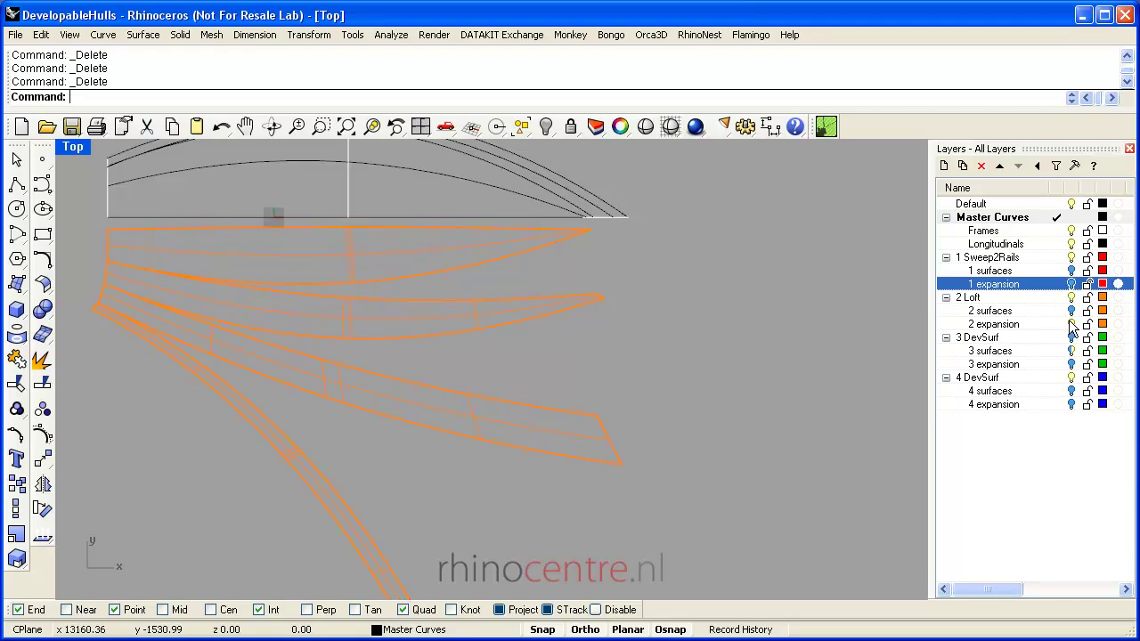
Hide the 2 expansion plates and launch DevSrf, moving its window aside
left_click(1072, 323)
right_click_drag(931, 295, 720, 230)
type("De")
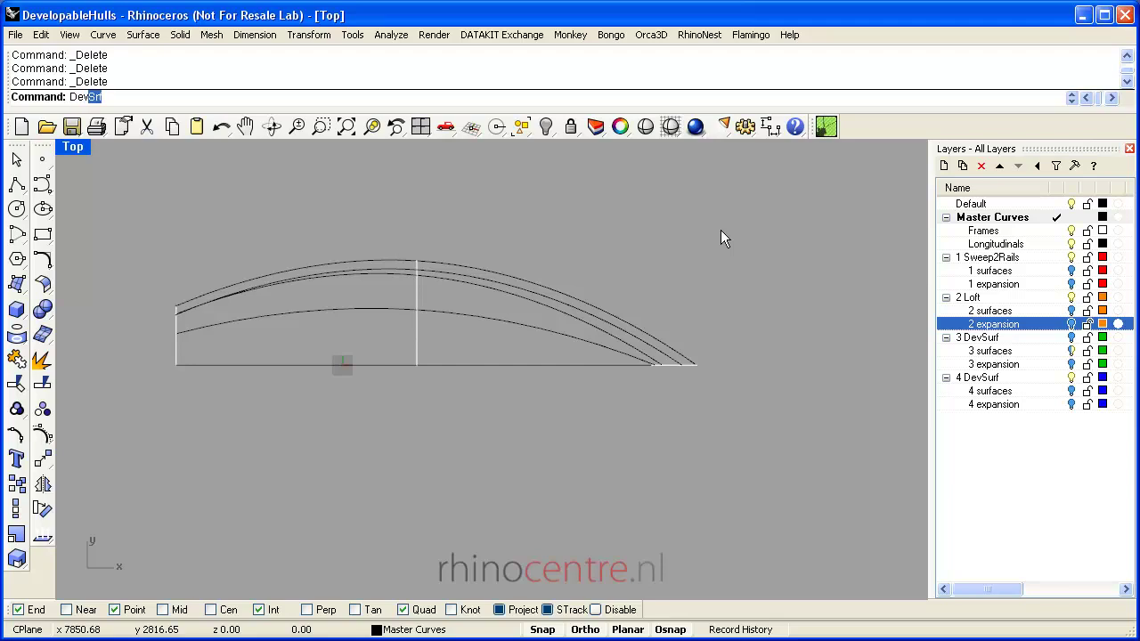
type("v")
key("Return")
mouse_move(799, 316)
left_mouse_down()
mouse_move(802, 370)
mouse_move(811, 318)
left_mouse_up()
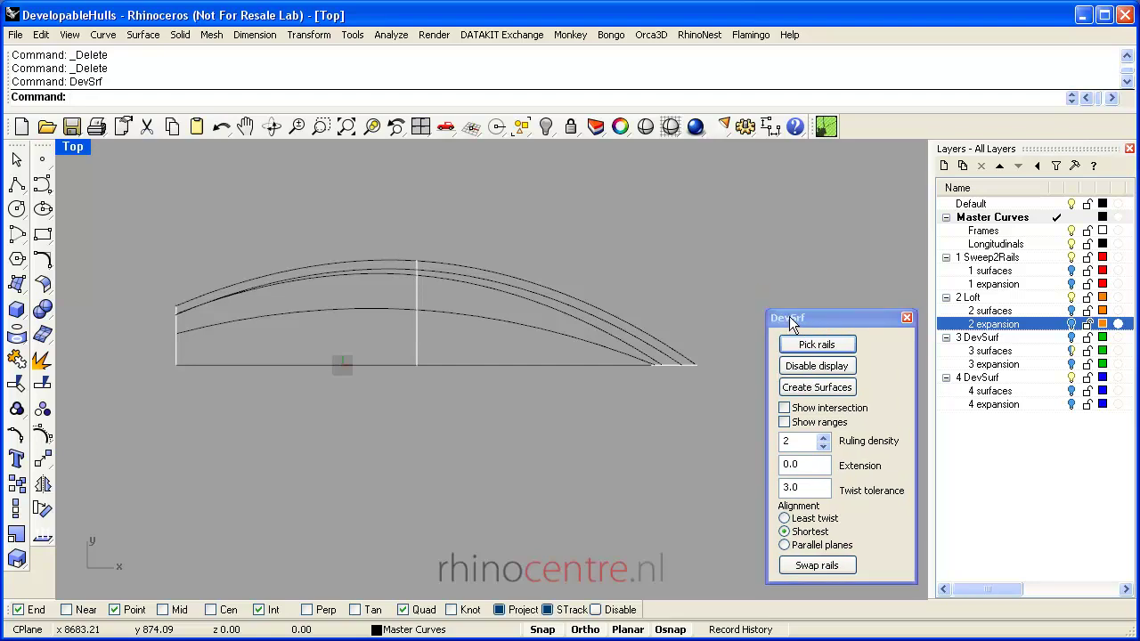
Restore four views, then maximize Perspective and orbit to see the hull side-on
double_click(68, 146)
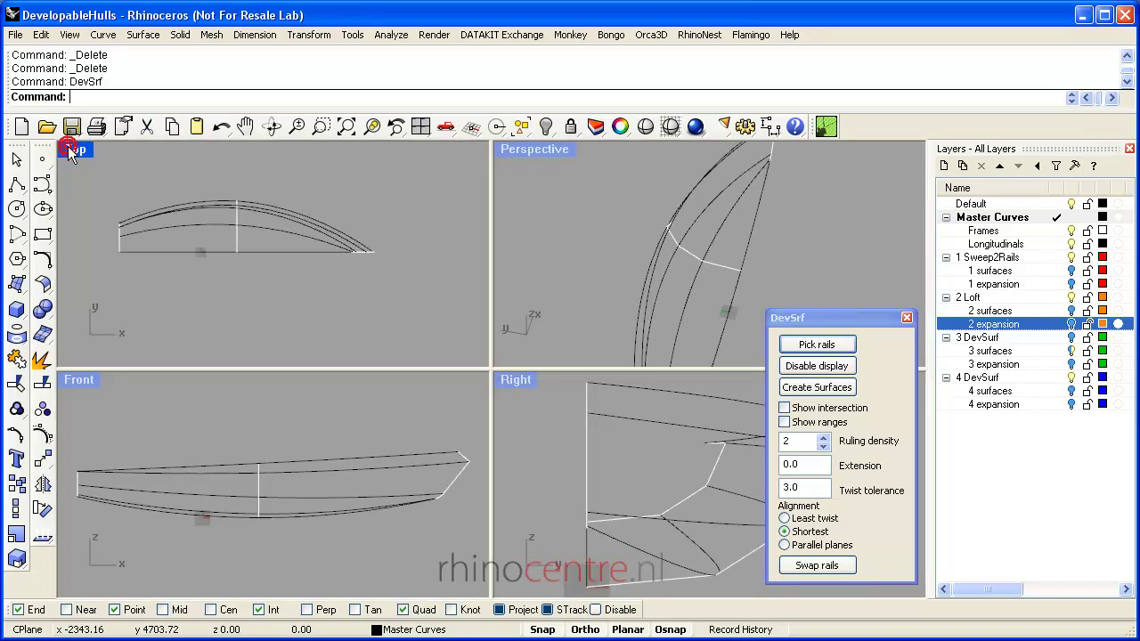
left_click(526, 148)
double_click(523, 150)
right_click_drag(529, 305, 431, 230)
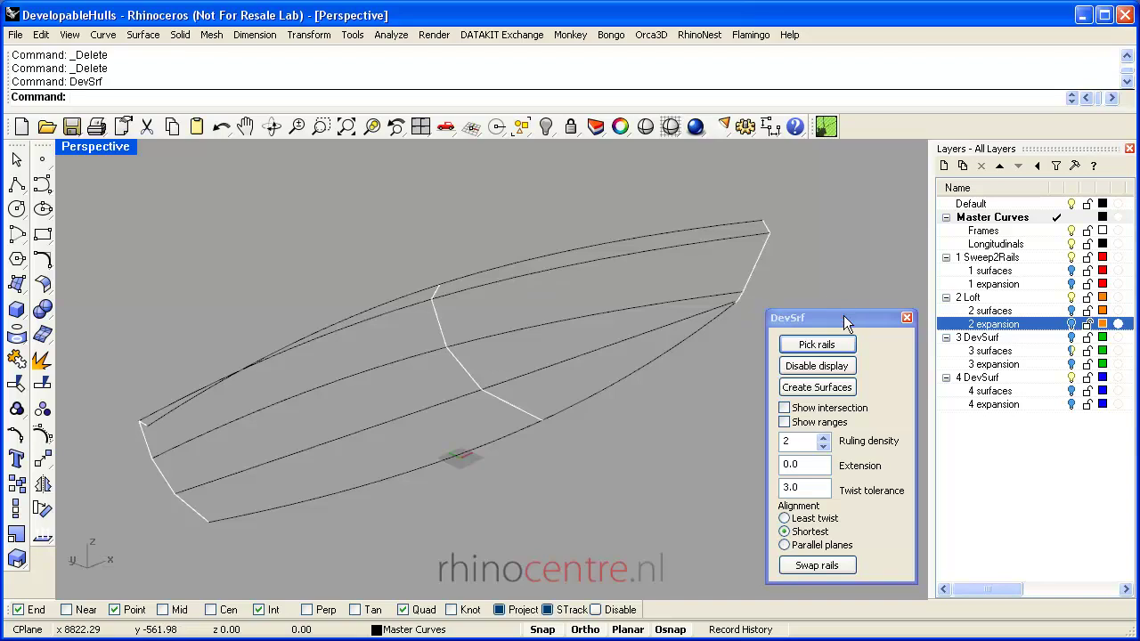
Pick the top sheer curve and the curve below it as the two DevSrf rails
left_click(817, 343)
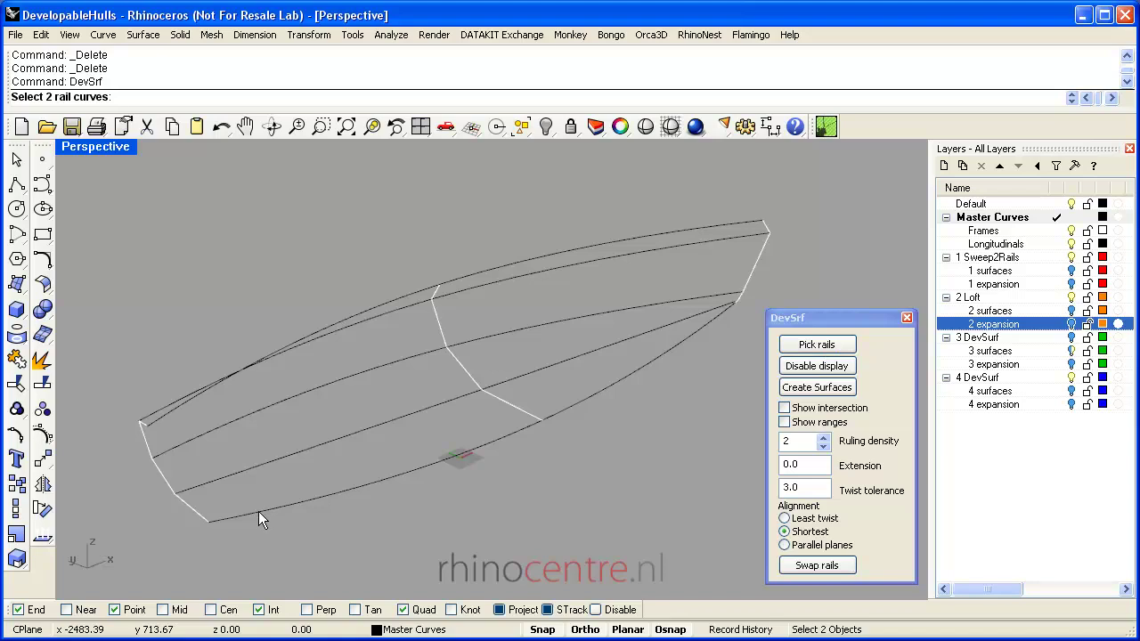
right_click_drag(218, 428, 249, 374)
left_click(295, 315)
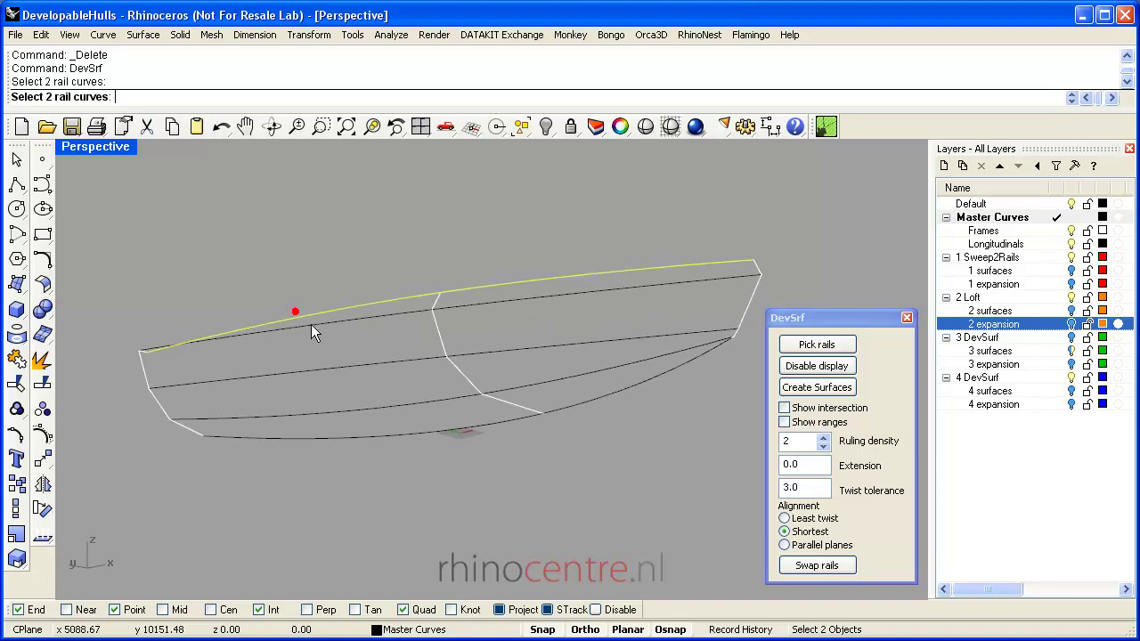
left_click(313, 324)
right_click_drag(322, 322, 679, 412)
Raise the ruling density from 2 to 11 and orbit to check the rulings
left_click(824, 440)
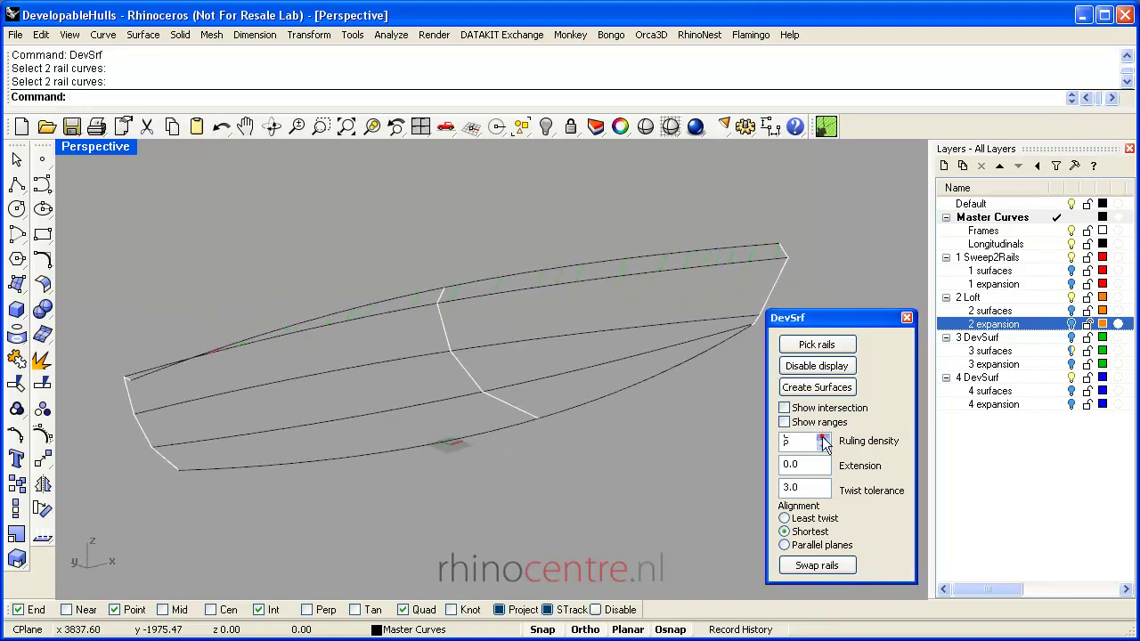
left_click(824, 440)
right_click_drag(615, 374, 824, 343)
right_click_drag(333, 416, 489, 378)
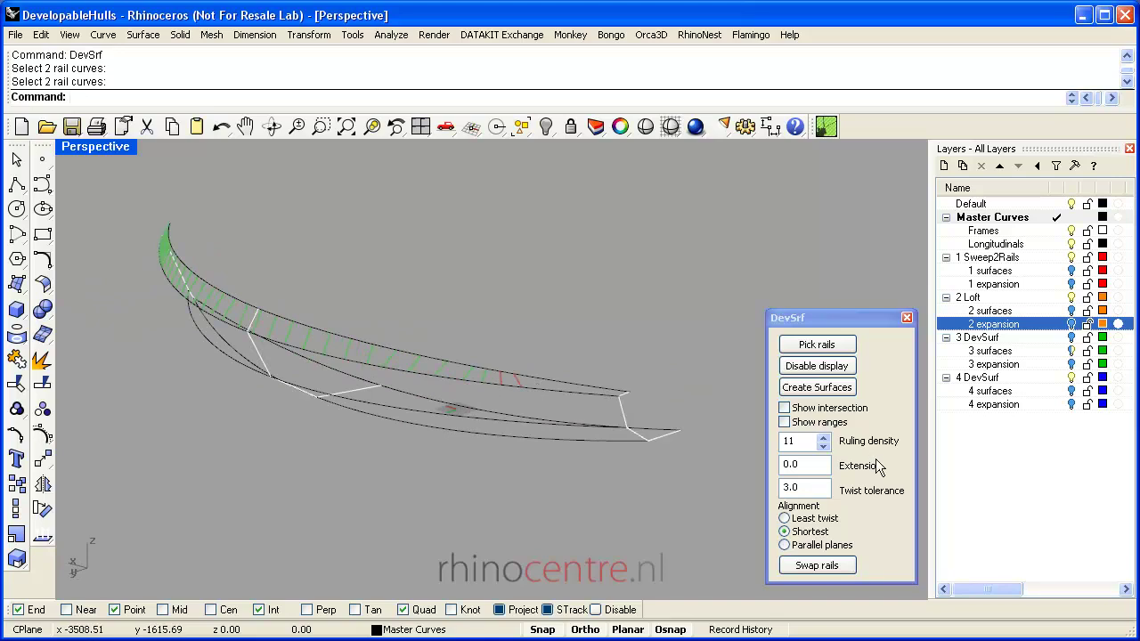
Set the DevSrf twist tolerance to 0.5, then to 5.0, orbiting to check the rulings
left_click(804, 465)
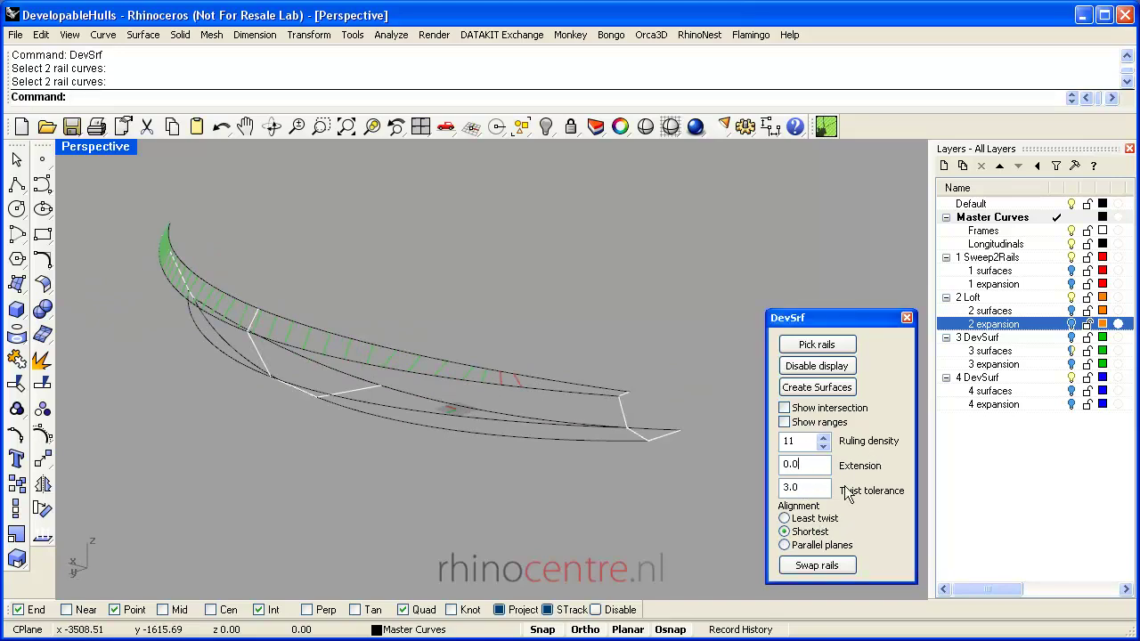
double_click(798, 488)
type(".5")
left_click(818, 465)
right_click_drag(552, 410, 501, 382)
right_click_drag(680, 336, 494, 363)
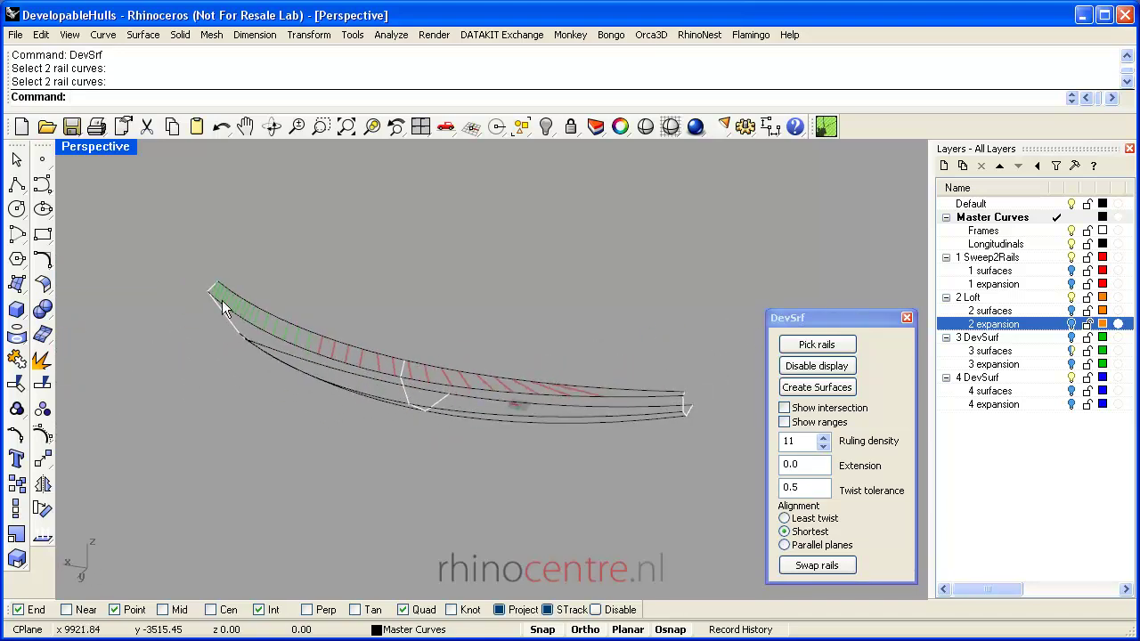
right_click_drag(263, 315, 221, 298)
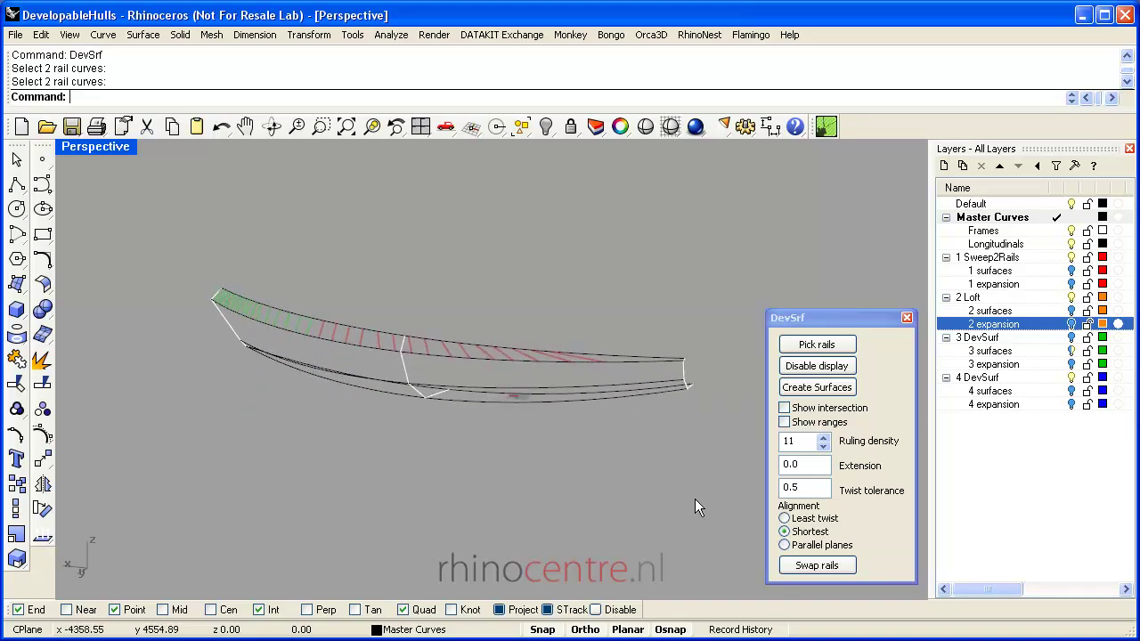
double_click(796, 487)
type("5")
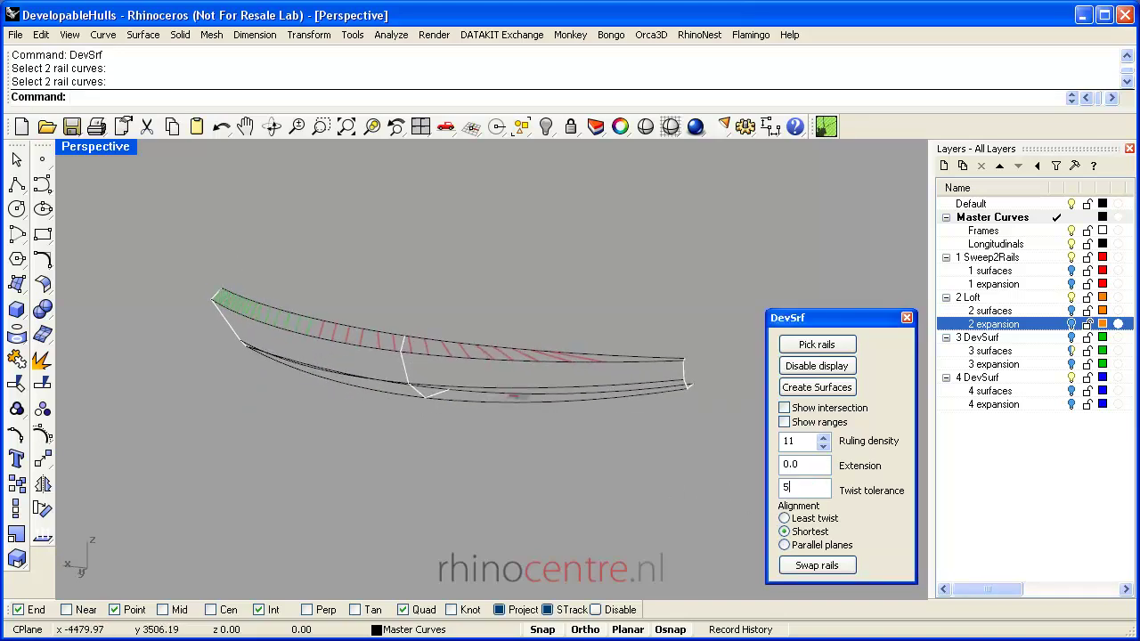
left_click(814, 462)
right_click_drag(618, 374, 623, 397)
mouse_move(405, 332)
right_mouse_down()
mouse_move(407, 305)
mouse_move(383, 308)
mouse_move(463, 334)
mouse_move(433, 326)
mouse_move(503, 331)
mouse_move(400, 326)
mouse_move(392, 315)
right_mouse_up()
Try Least twist alignment, then switch the alignment back to Shortest
left_click(784, 519)
right_click_drag(555, 320, 251, 452)
left_click(784, 532)
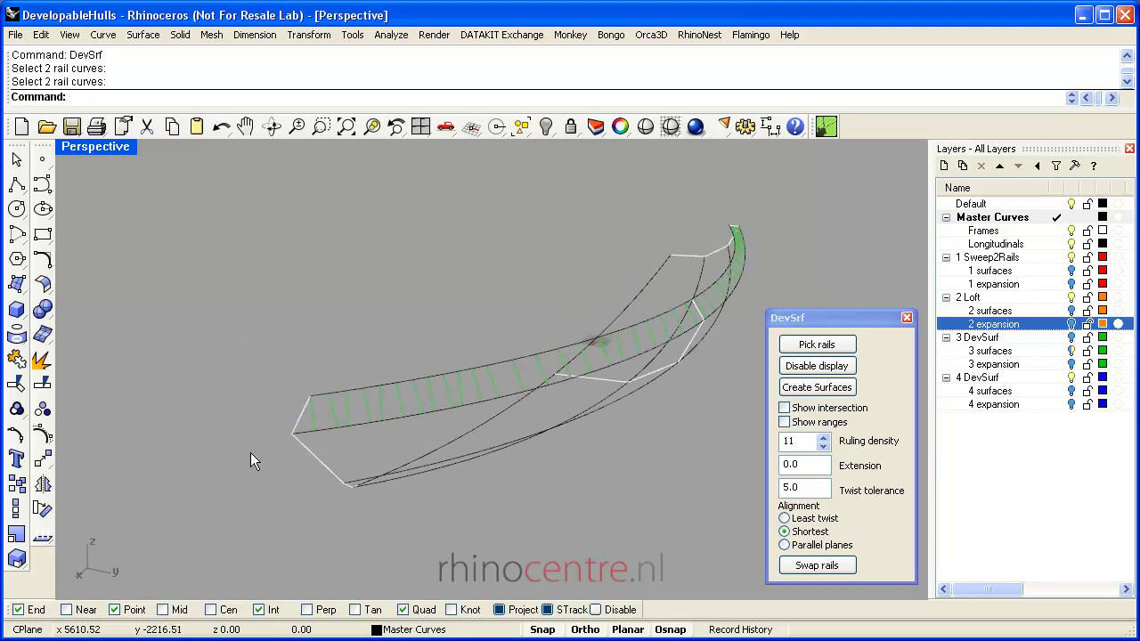
Set the rulings' Extension to 0.2 and orbit to check the extended preview
double_click(792, 463)
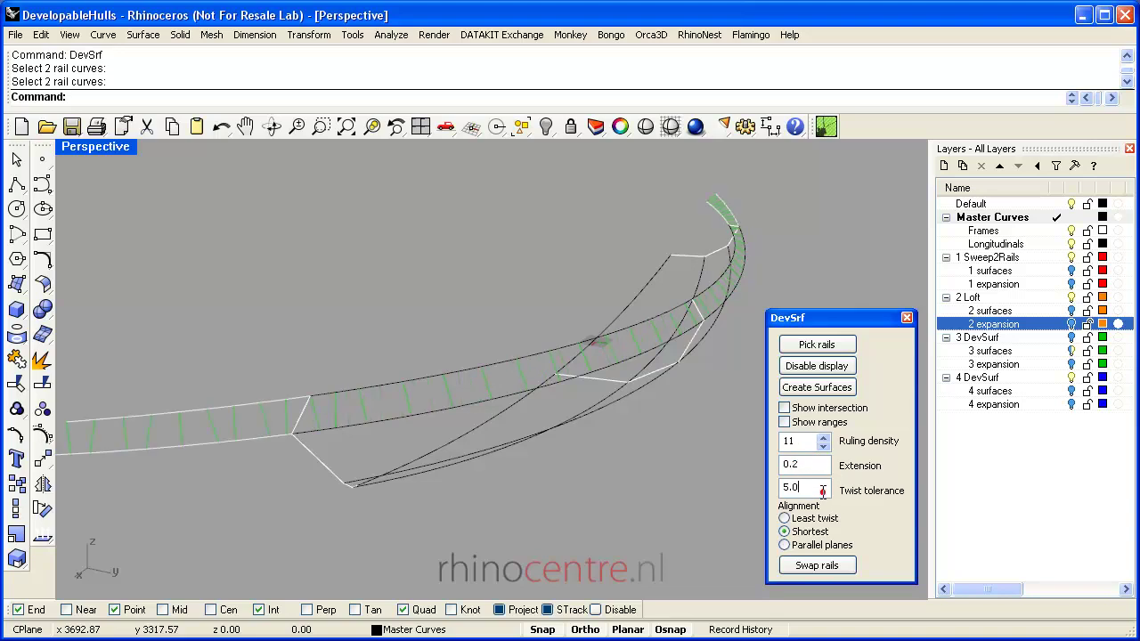
right_click_drag(475, 493, 464, 494)
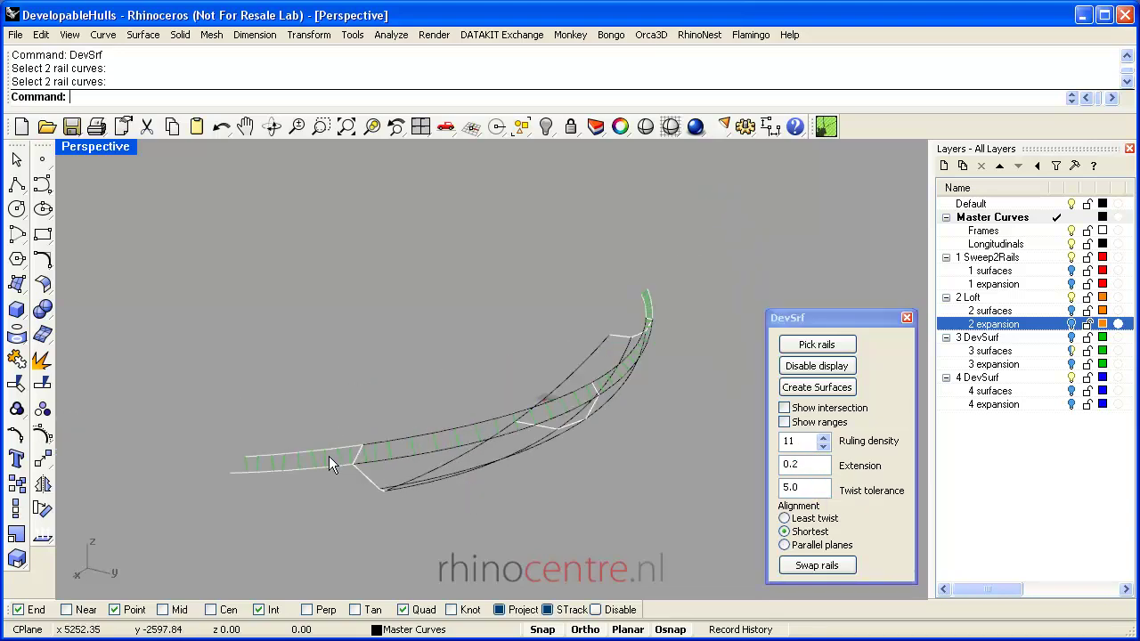
mouse_move(291, 451)
right_mouse_down()
mouse_move(540, 428)
mouse_move(580, 296)
mouse_move(543, 306)
mouse_move(472, 472)
mouse_move(375, 480)
mouse_move(614, 425)
mouse_move(522, 356)
mouse_move(486, 349)
mouse_move(528, 365)
mouse_move(491, 394)
right_mouse_up()
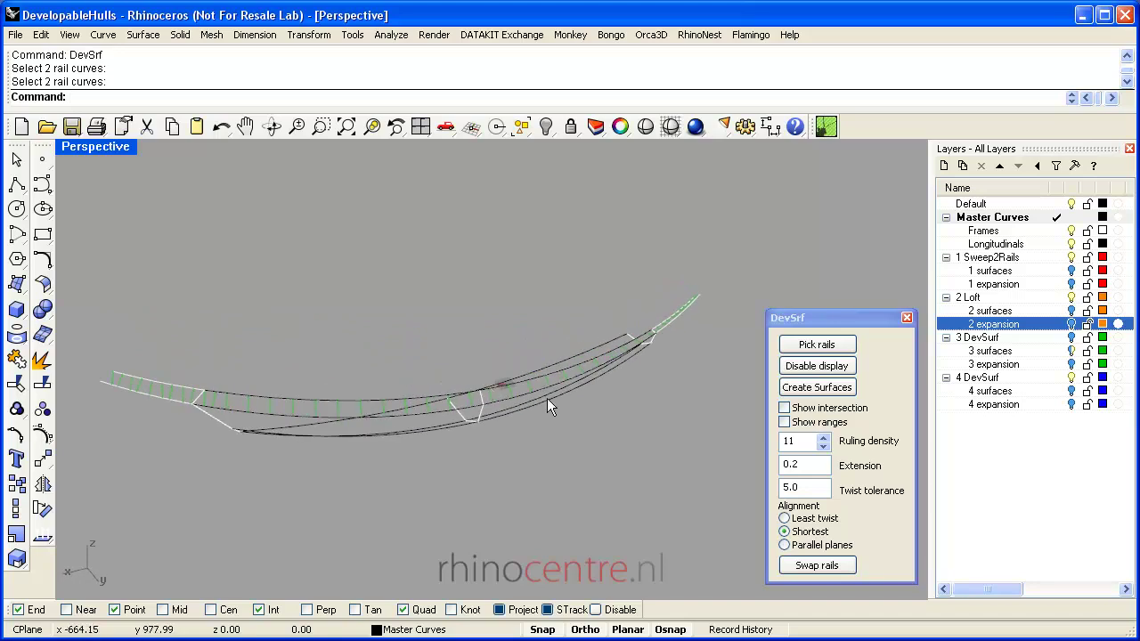
Create the developable strip between the two upper rails, close DevSrf, and orbit to view it
left_click(821, 394)
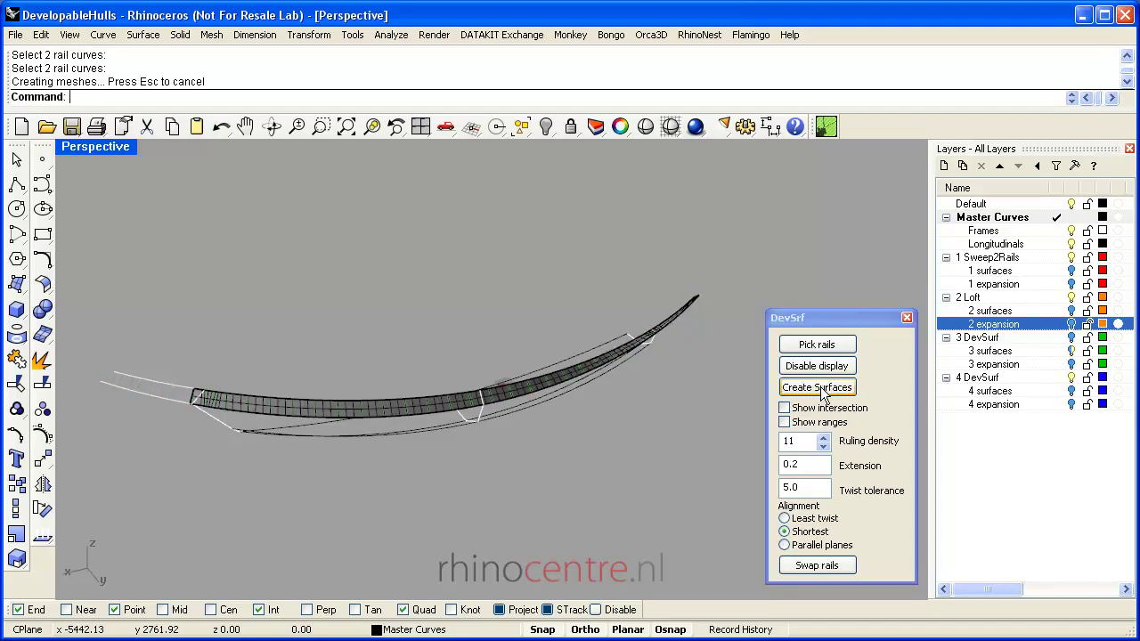
left_click(906, 318)
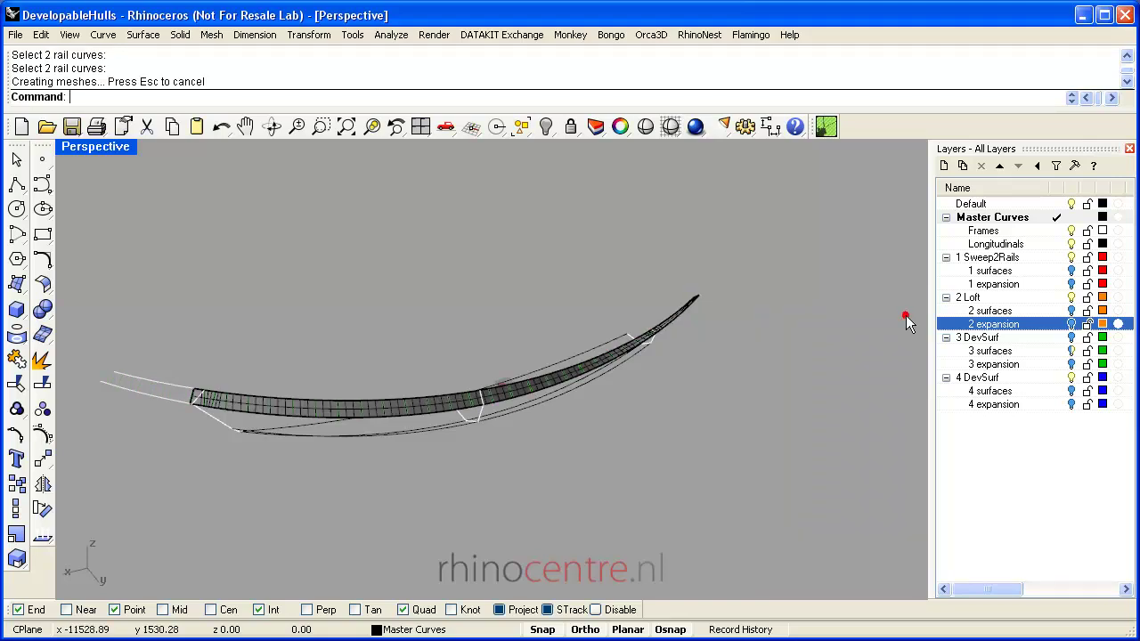
right_click_drag(663, 459, 448, 342)
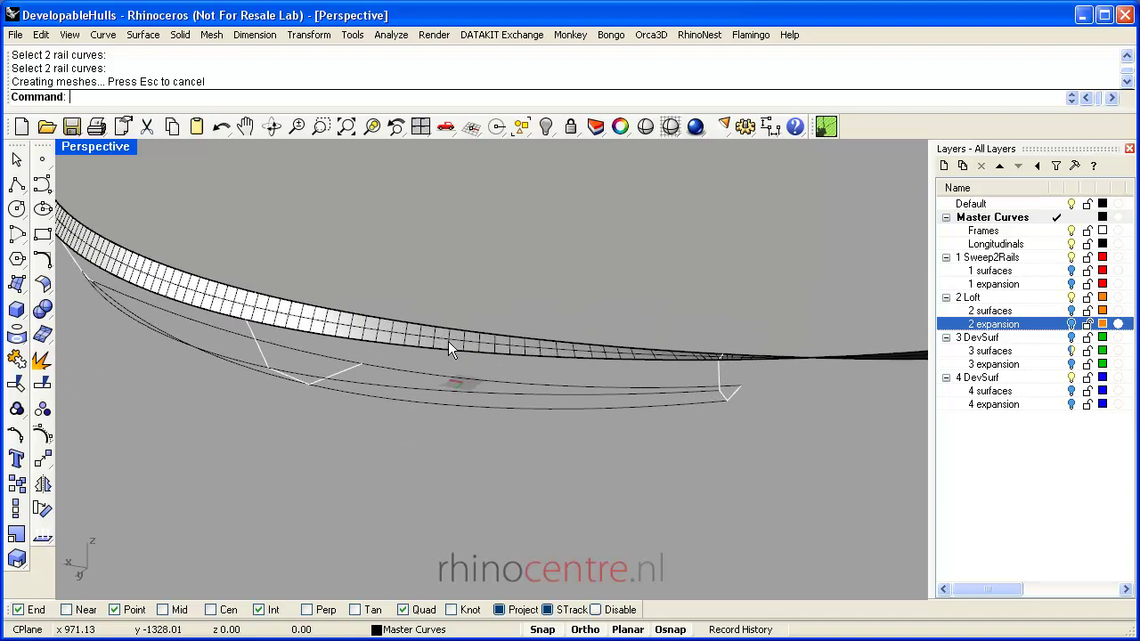
scroll(492, 376, "down", 3)
right_click_drag(492, 376, 455, 420)
mouse_move(523, 392)
right_mouse_down()
mouse_move(531, 430)
mouse_move(524, 399)
right_mouse_up()
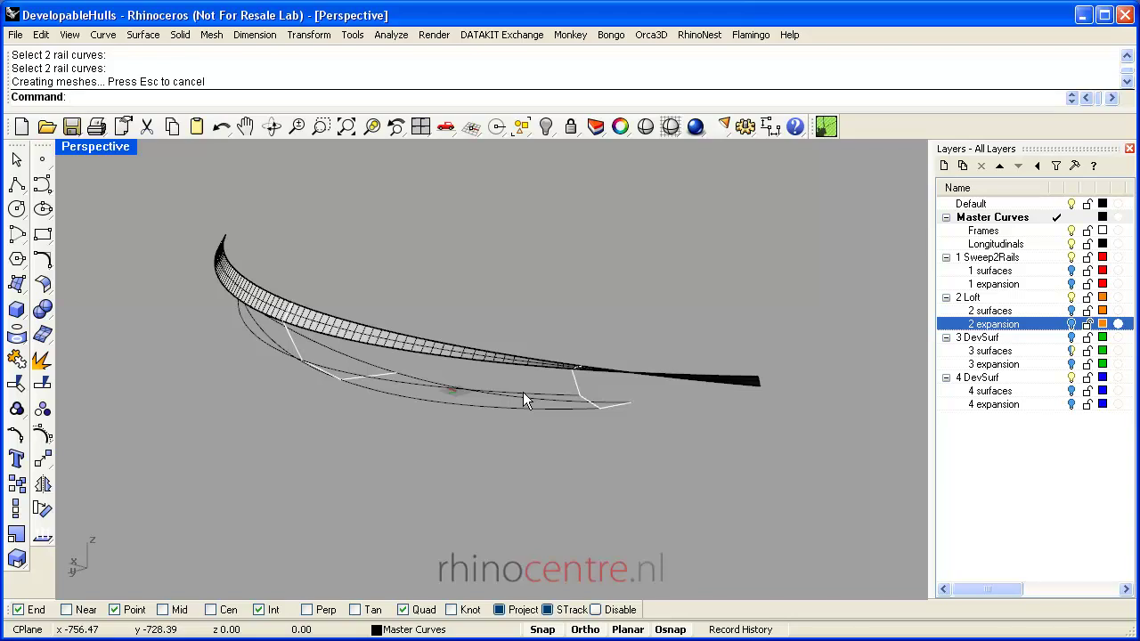
mouse_move(509, 389)
right_mouse_down()
mouse_move(659, 409)
mouse_move(543, 396)
mouse_move(640, 380)
mouse_move(676, 346)
mouse_move(356, 329)
mouse_move(399, 375)
mouse_move(498, 379)
right_mouse_up()
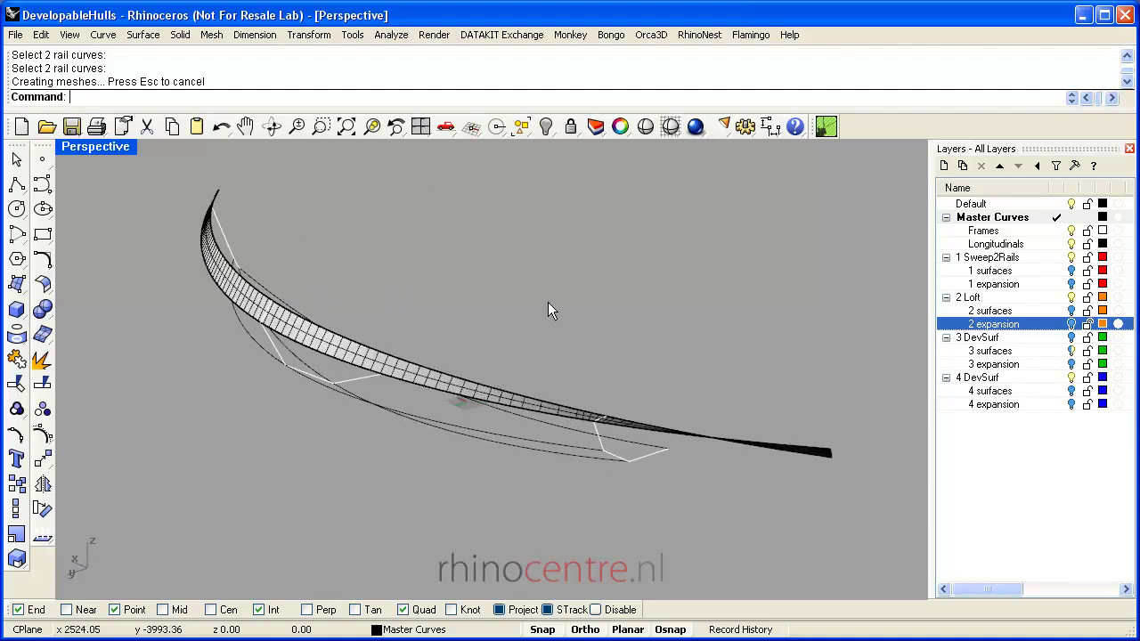